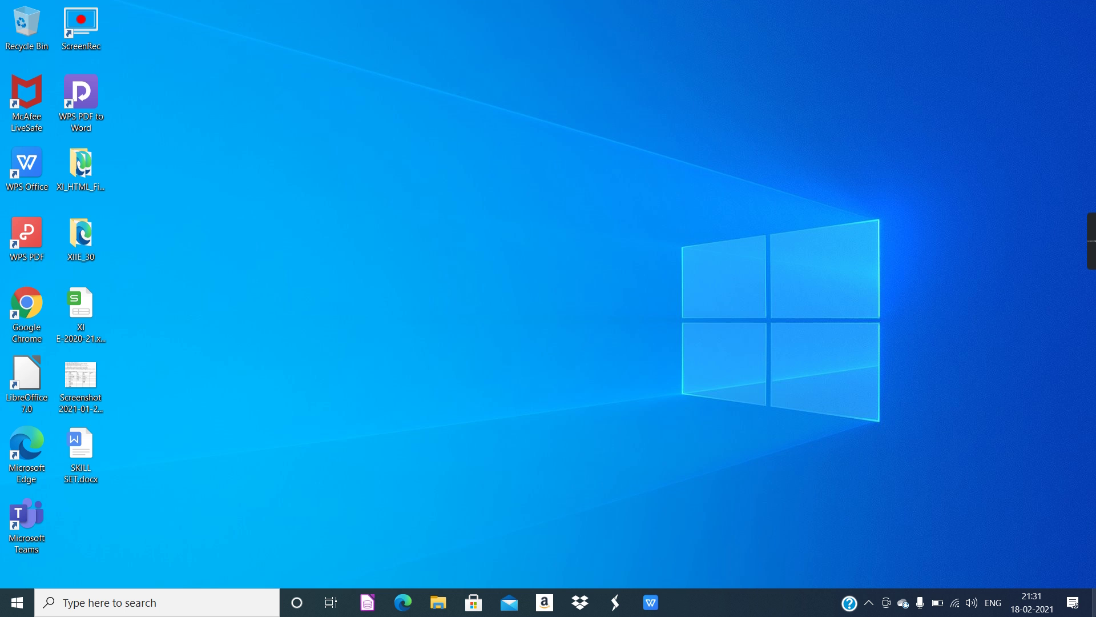
# Launch GNUKhata and sign in with the saved username and password.
pyautogui.click(94, 610)
pyautogui.write('g')
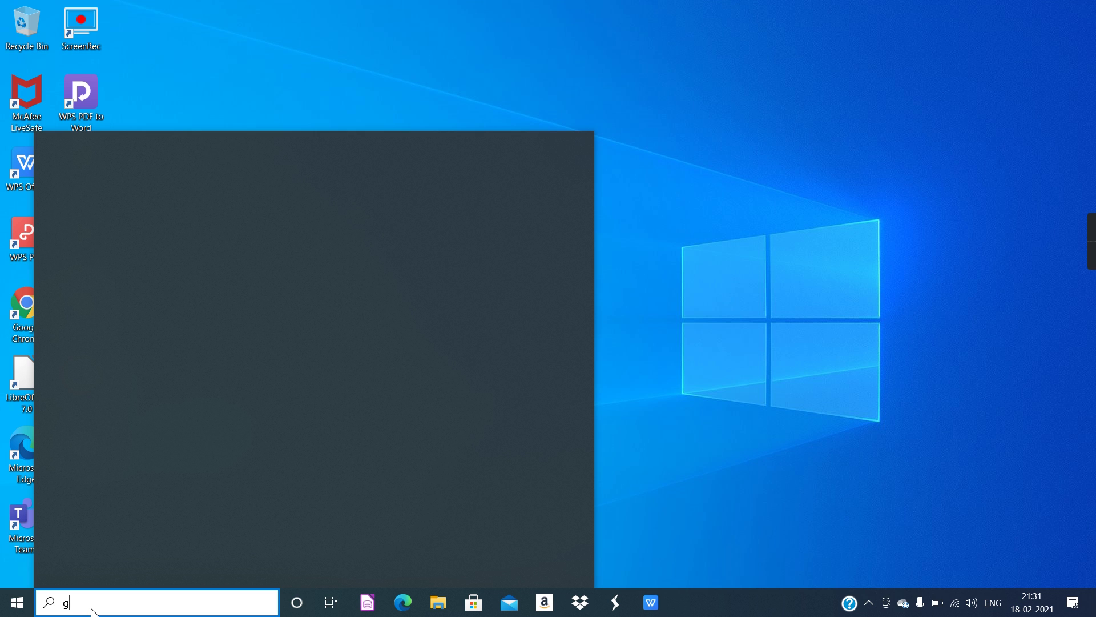
pyautogui.write('nu')
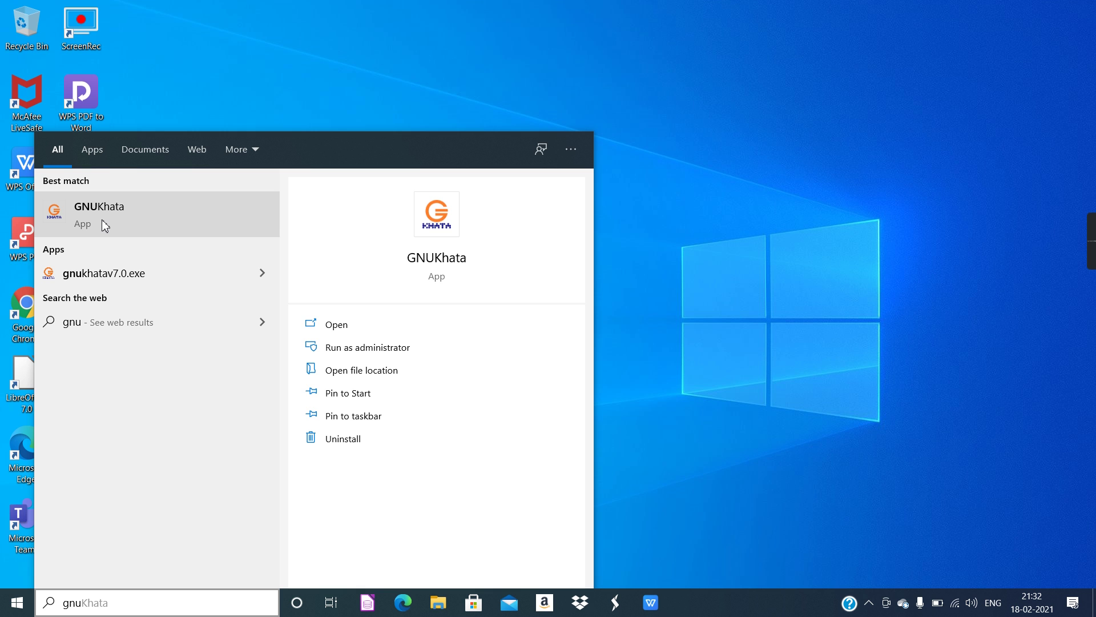
pyautogui.click(103, 221)
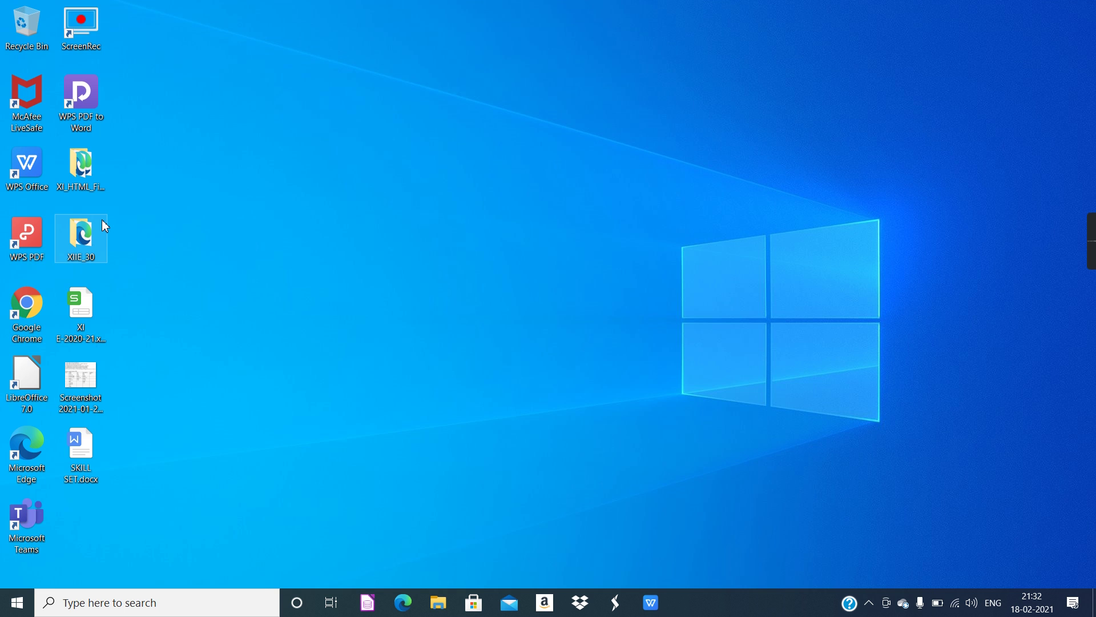
pyautogui.doubleClick(105, 227)
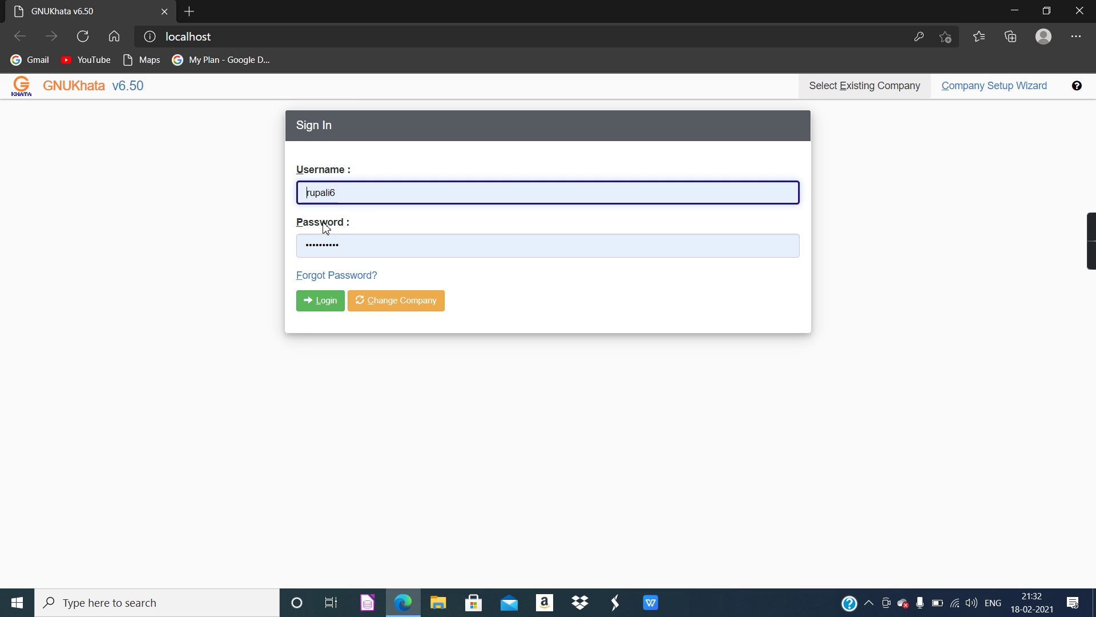
pyautogui.click(326, 303)
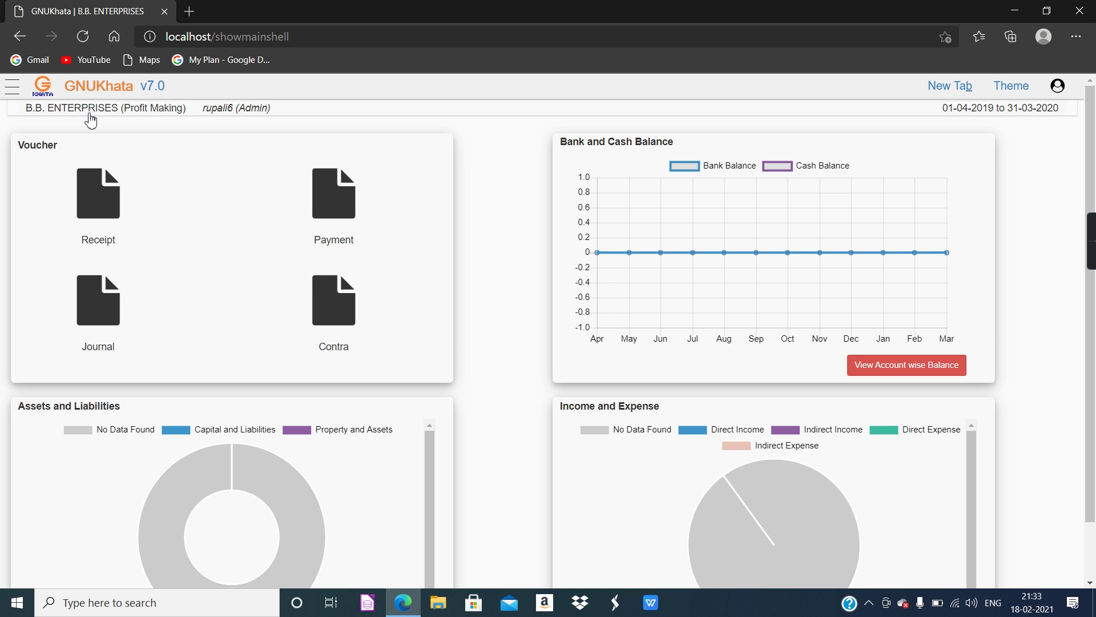
# Open the account creation form from the master records of B.B. ENTERPRISES.
pyautogui.click(12, 91)
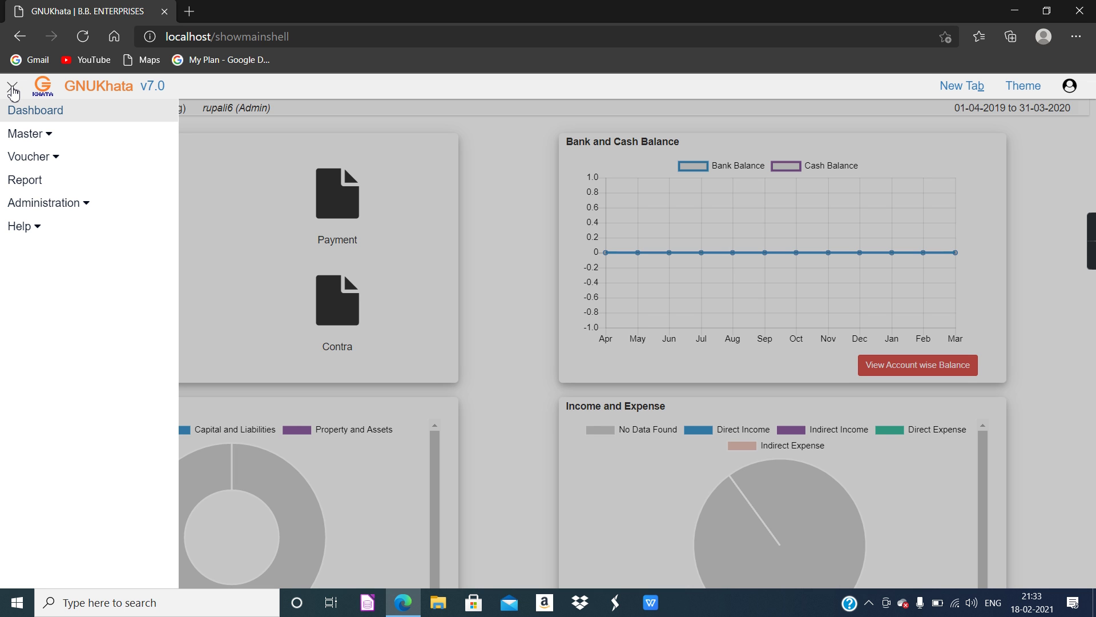
pyautogui.click(13, 89)
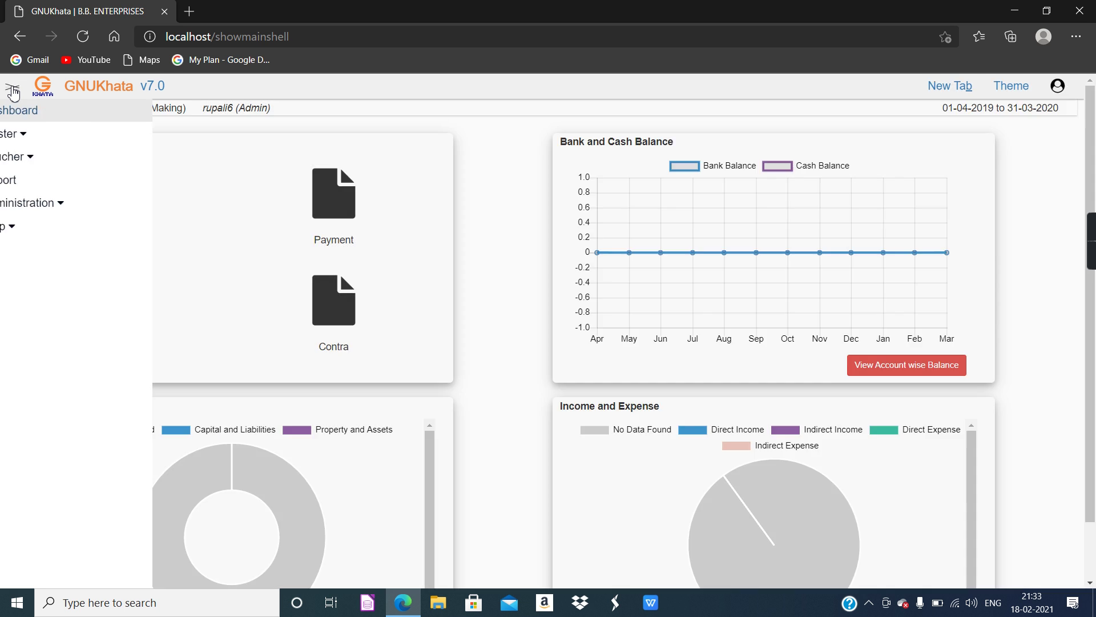
pyautogui.click(14, 90)
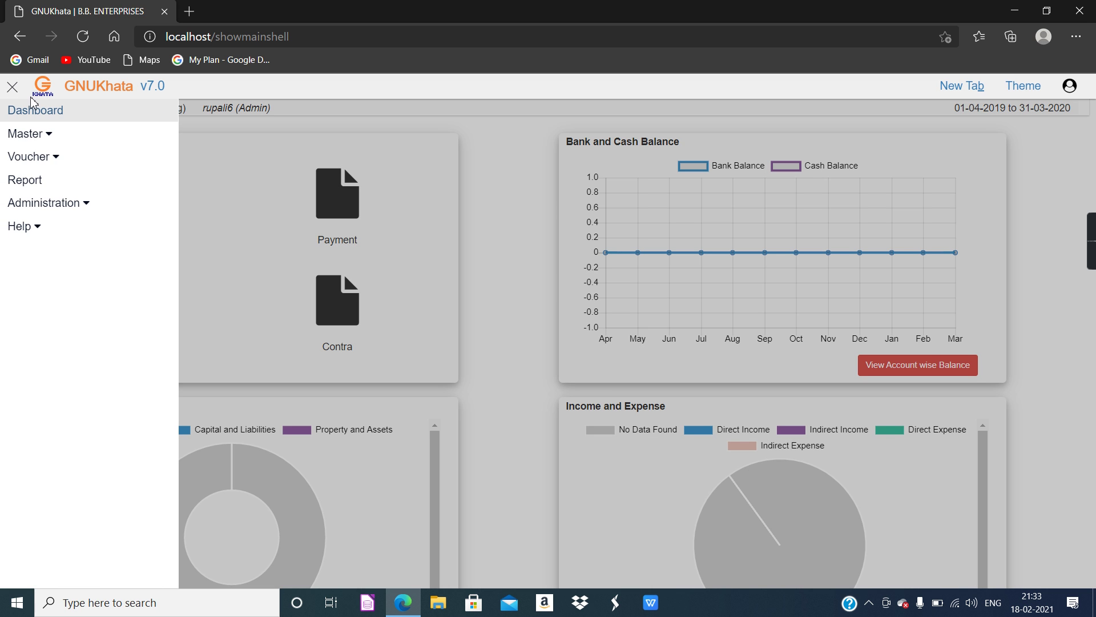
pyautogui.click(39, 138)
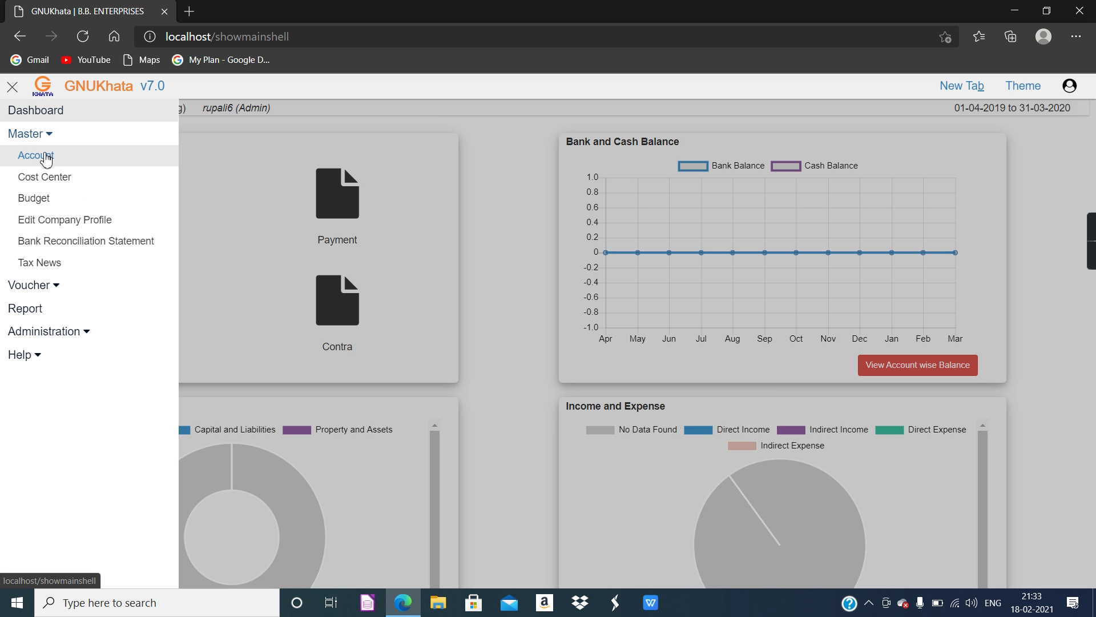
pyautogui.click(46, 156)
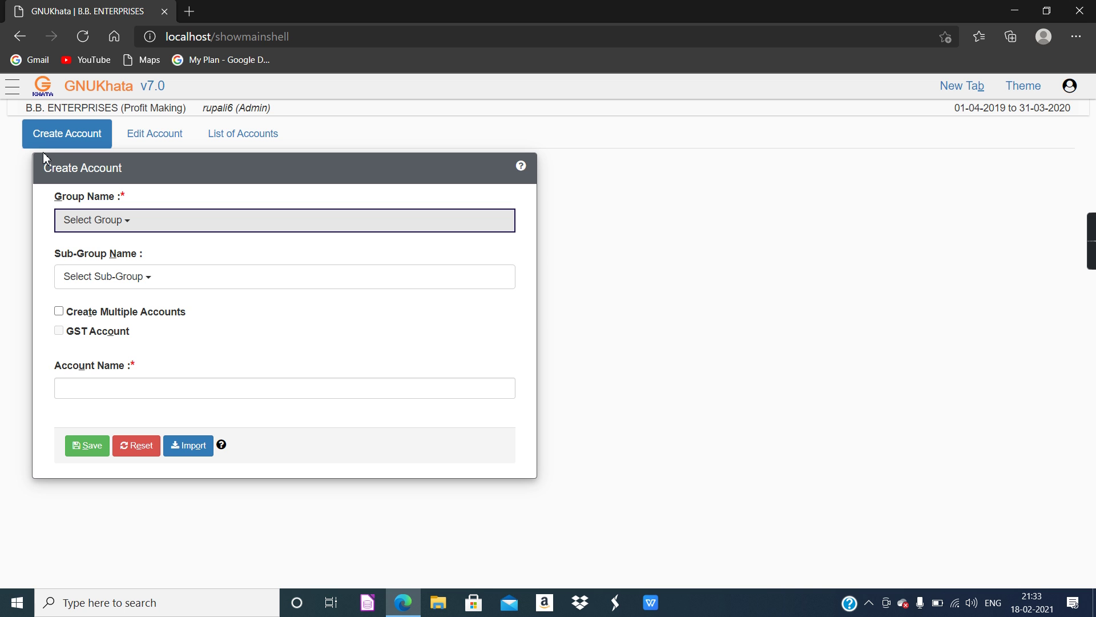
pyautogui.click(69, 389)
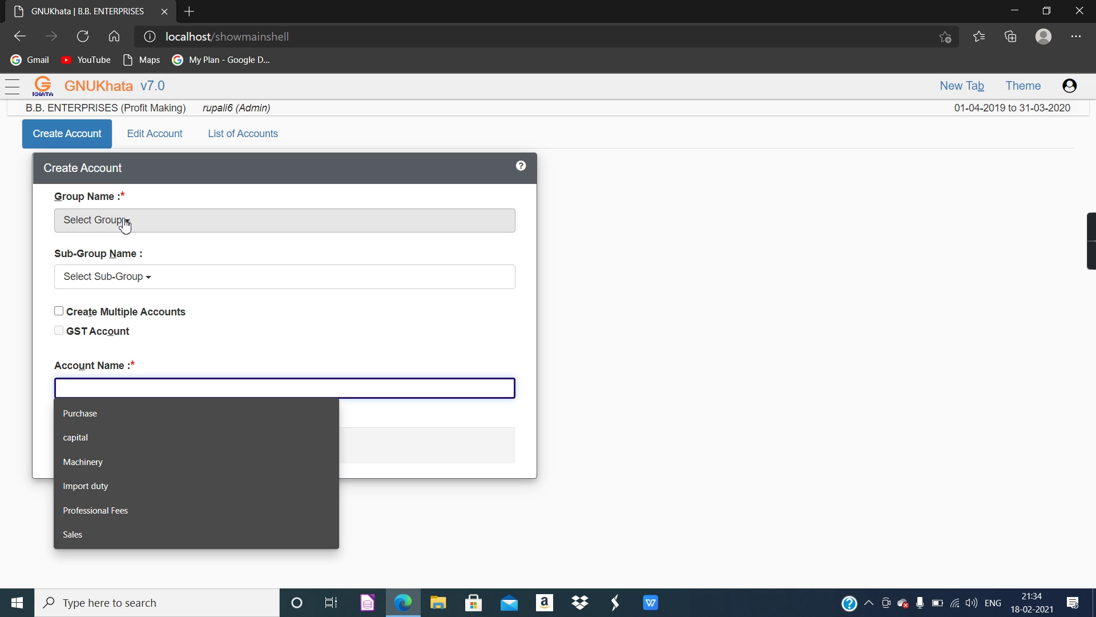
pyautogui.click(125, 222)
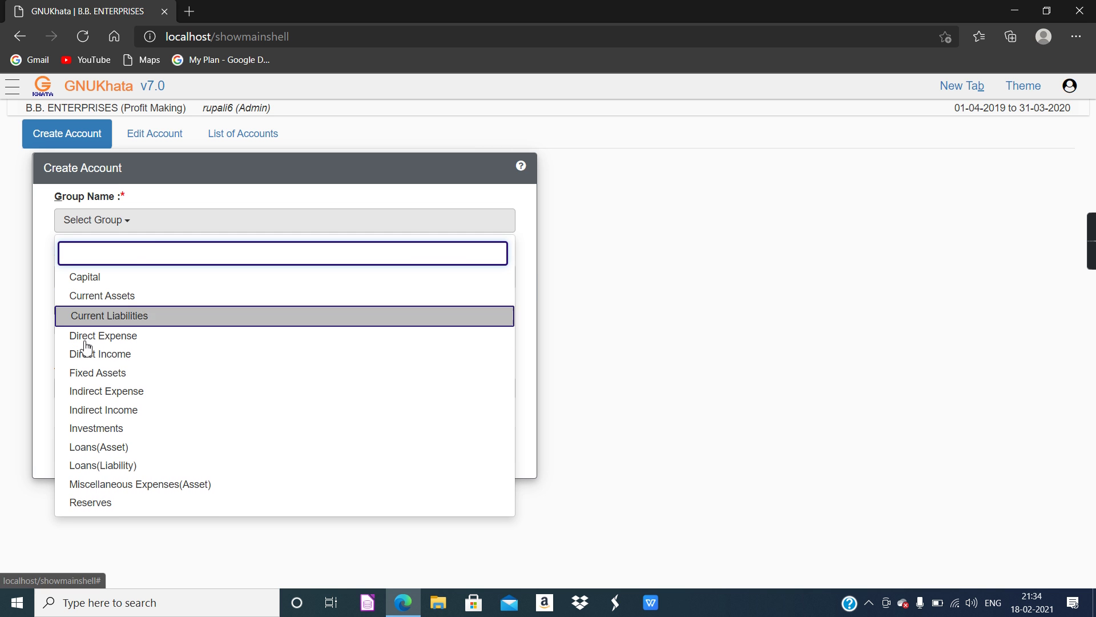
pyautogui.click(737, 331)
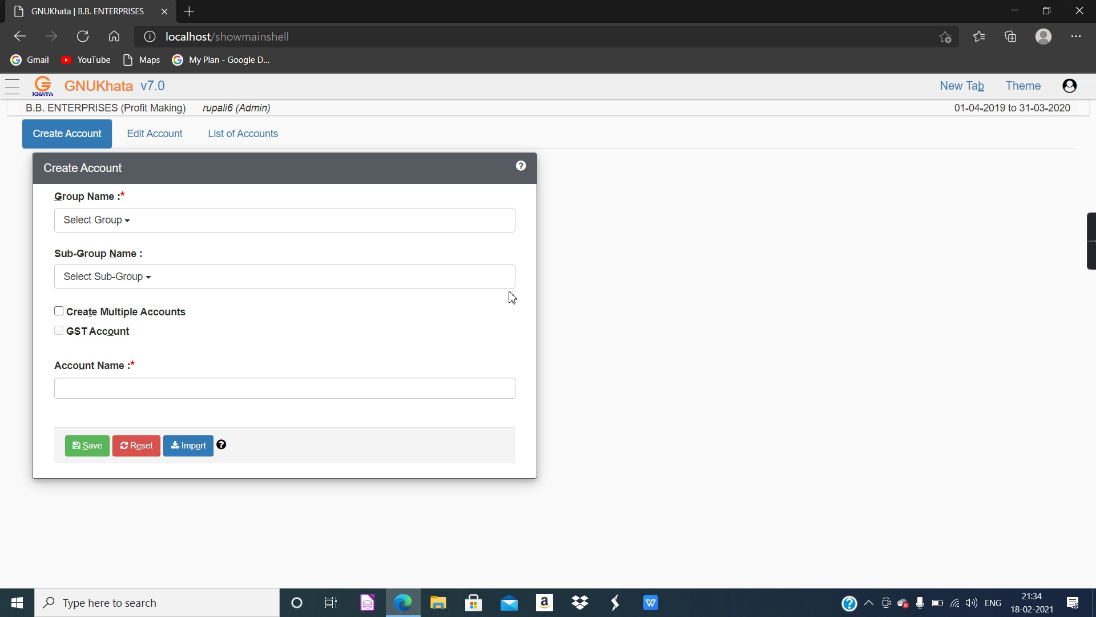
# Create and save an account named Import duty in the Direct Expense group with no sub-group.
pyautogui.click(132, 224)
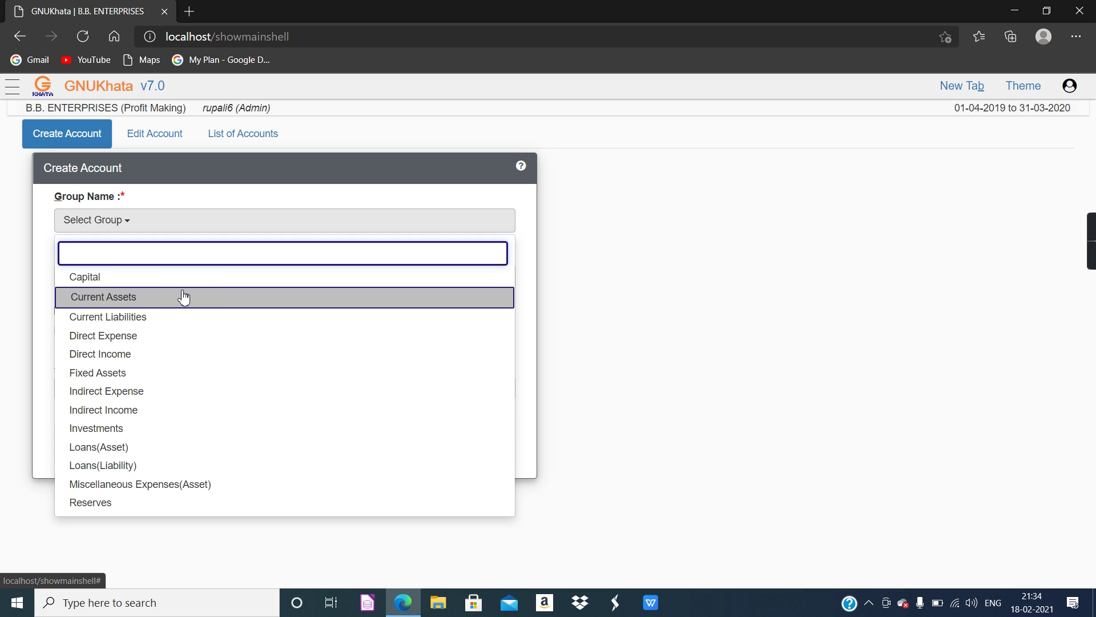
pyautogui.click(119, 343)
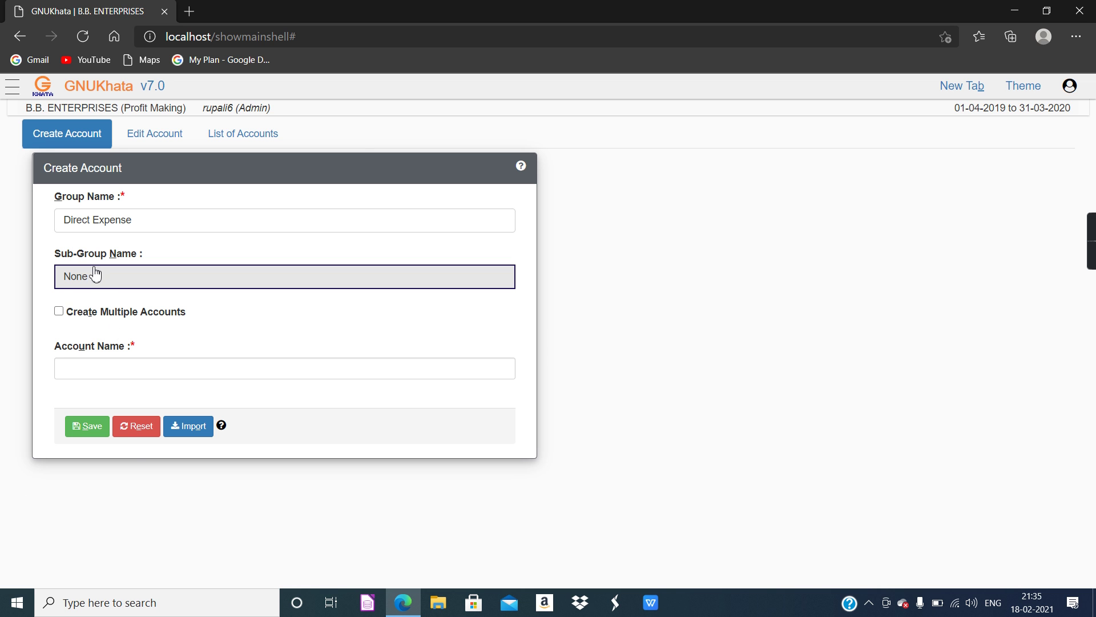
pyautogui.click(94, 366)
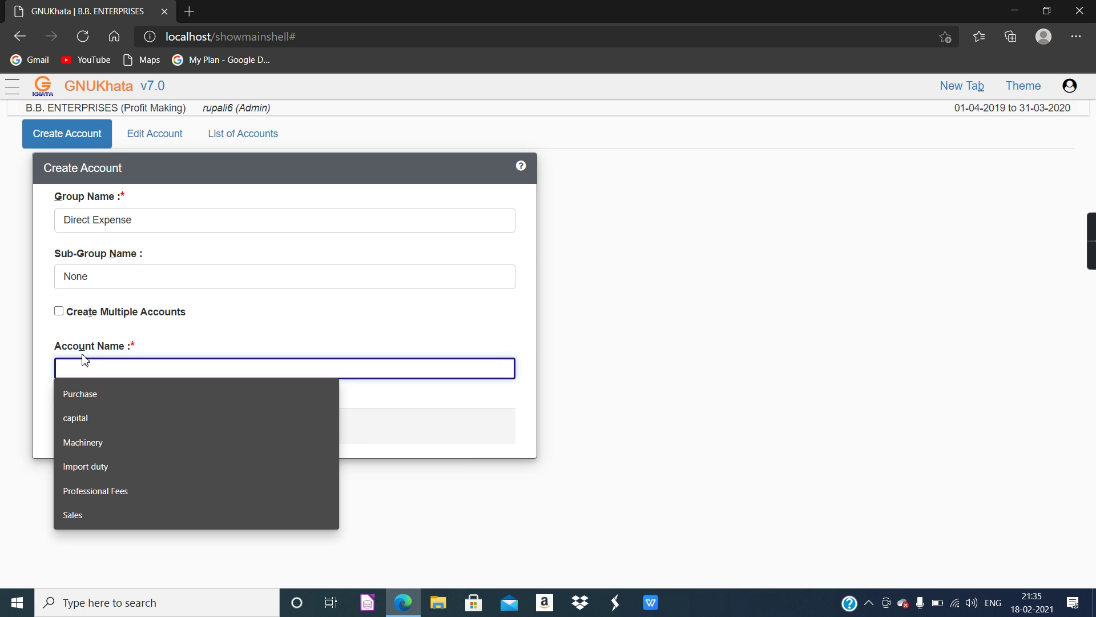
pyautogui.write('Import dut')
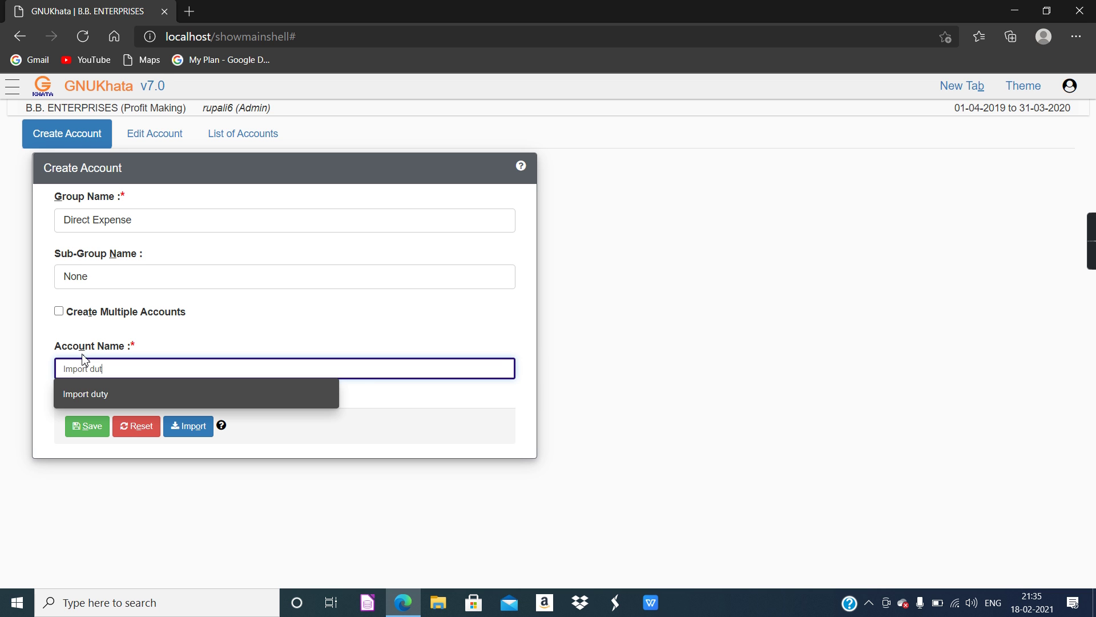
pyautogui.write('y')
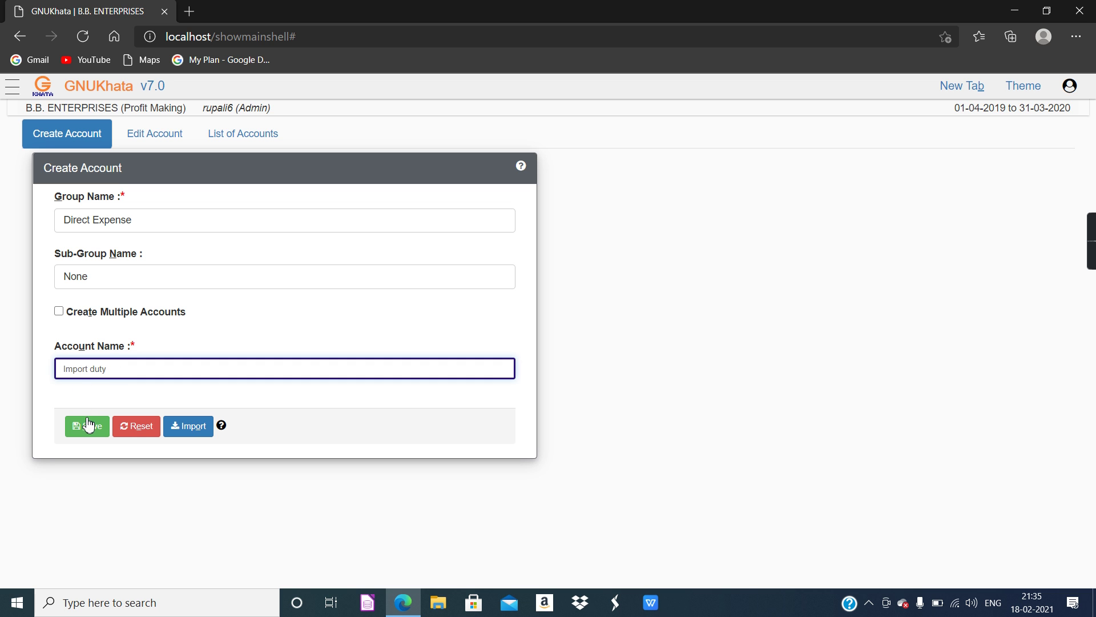
pyautogui.click(91, 434)
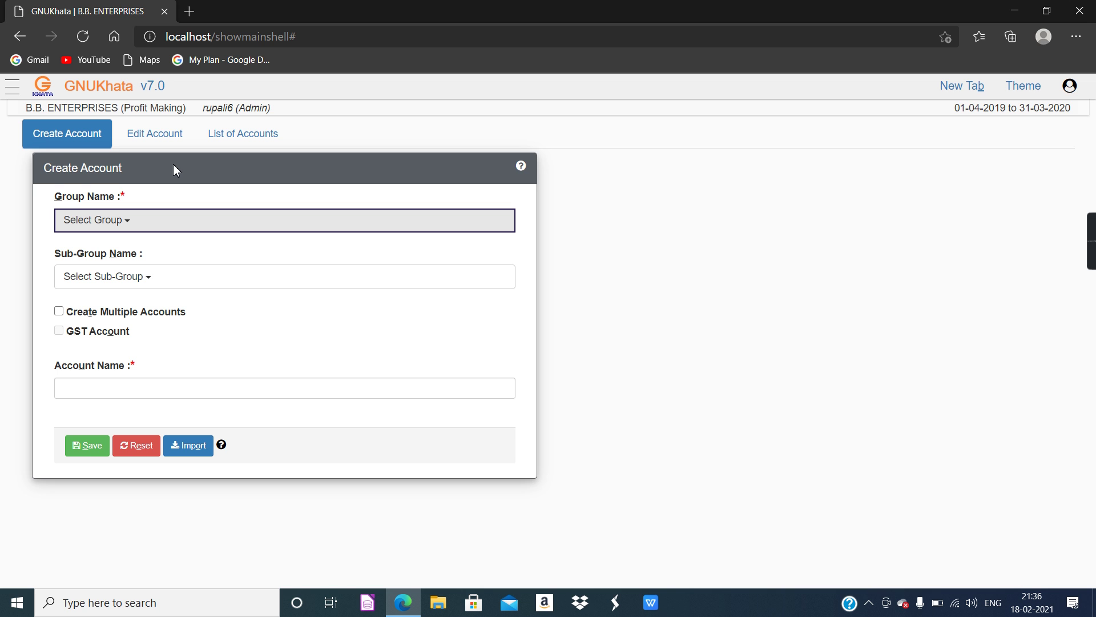
# Create and save an account named Insurance in the Indirect Expense group with no sub-group.
pyautogui.click(131, 221)
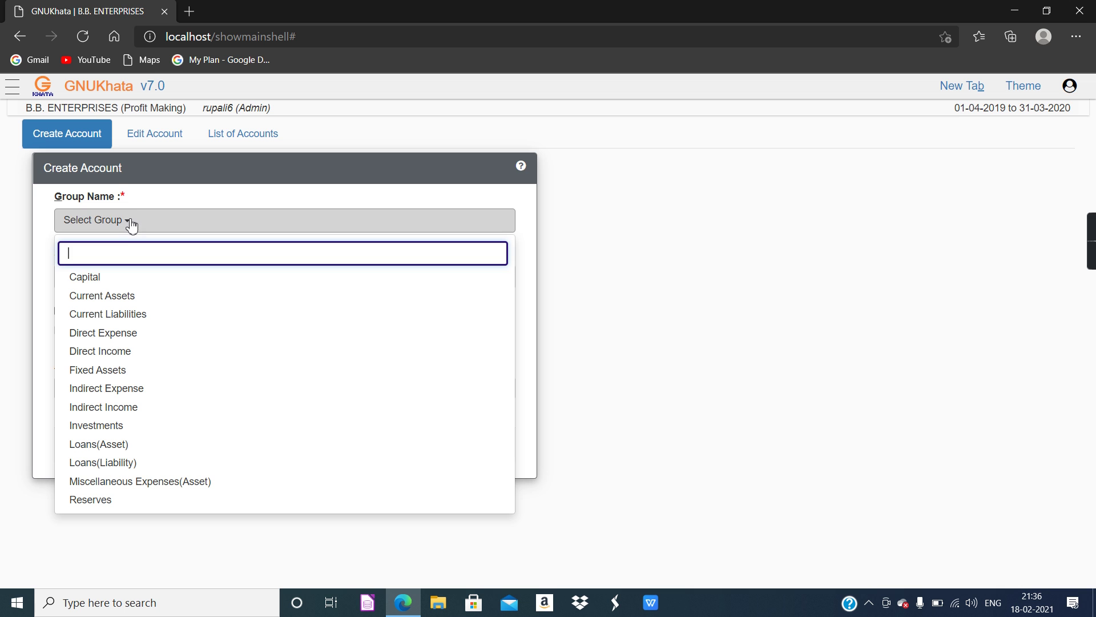
pyautogui.click(110, 390)
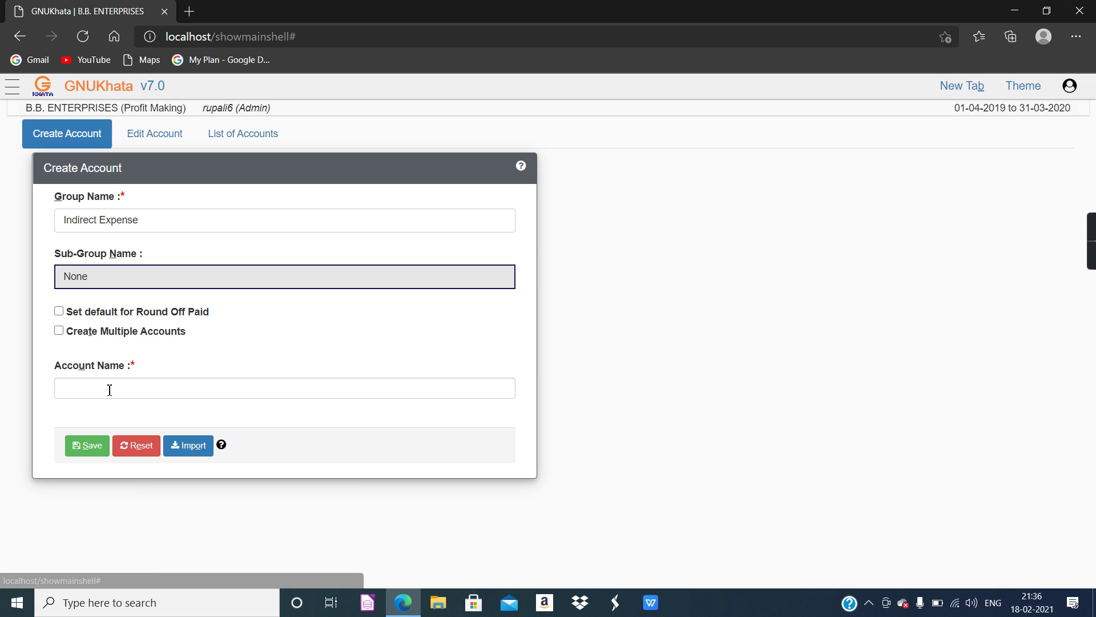
pyautogui.click(100, 389)
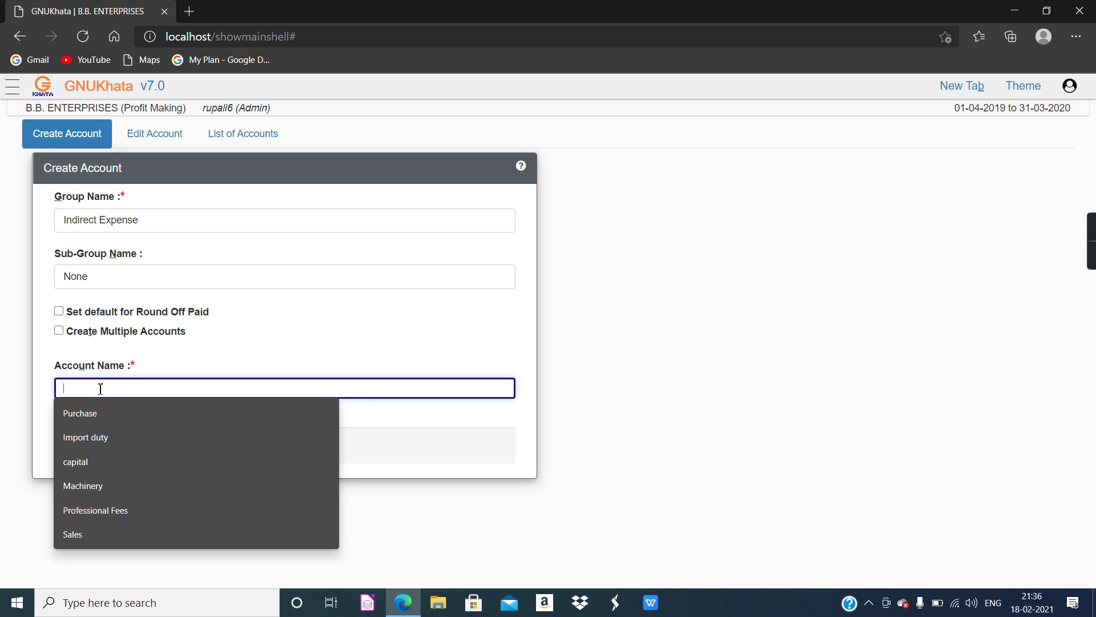
pyautogui.write('Insurance')
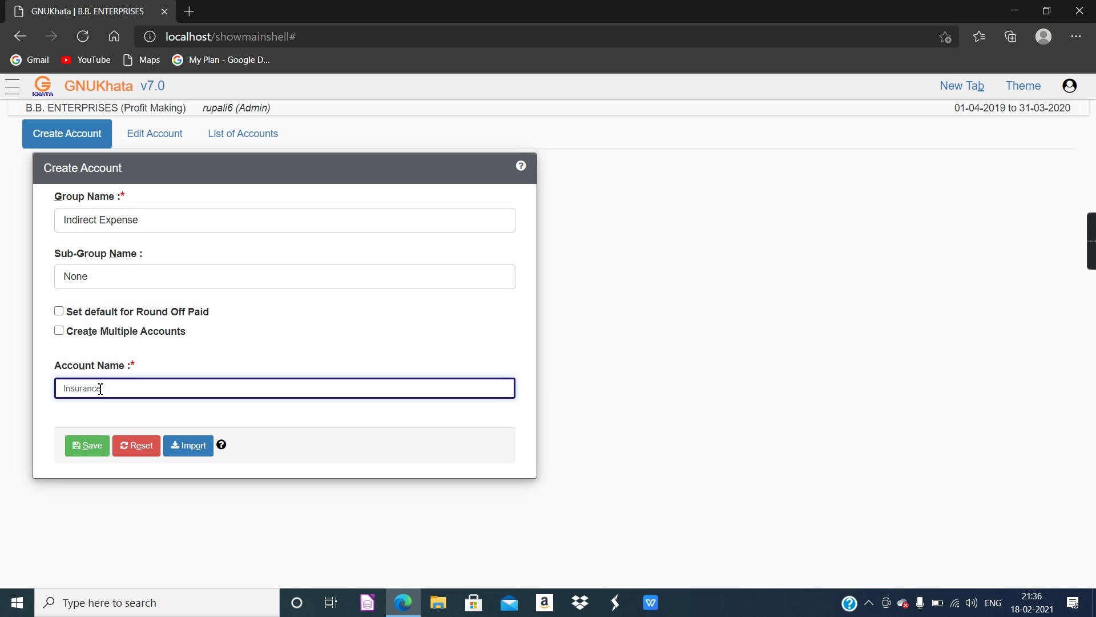
pyautogui.click(81, 448)
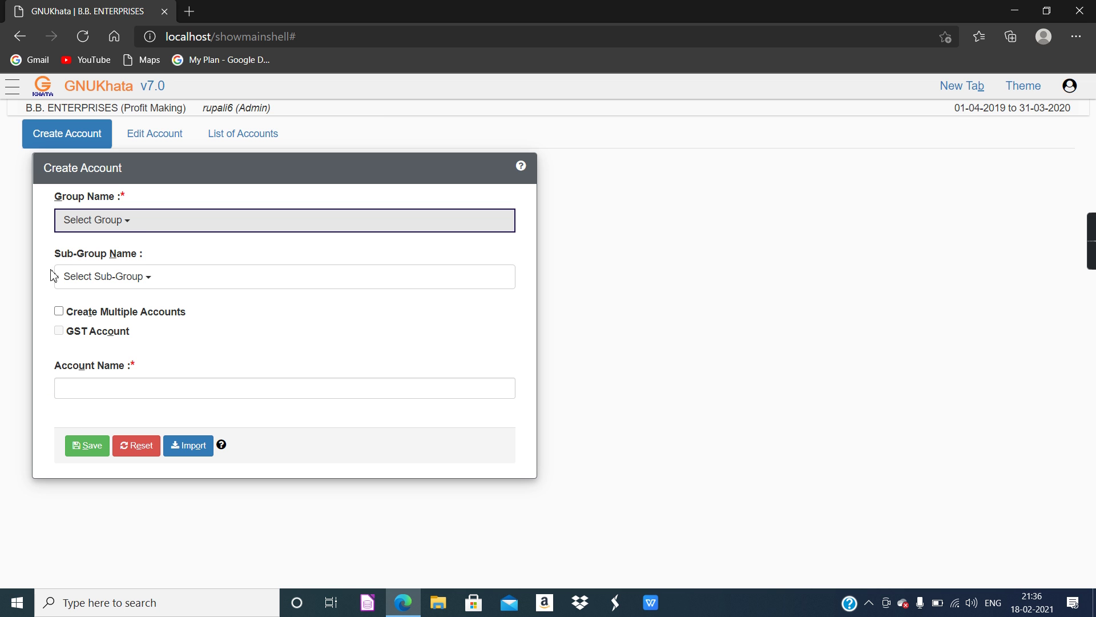
# Create and save an account named Machinery in the Fixed Assets group with no sub-group.
pyautogui.click(131, 227)
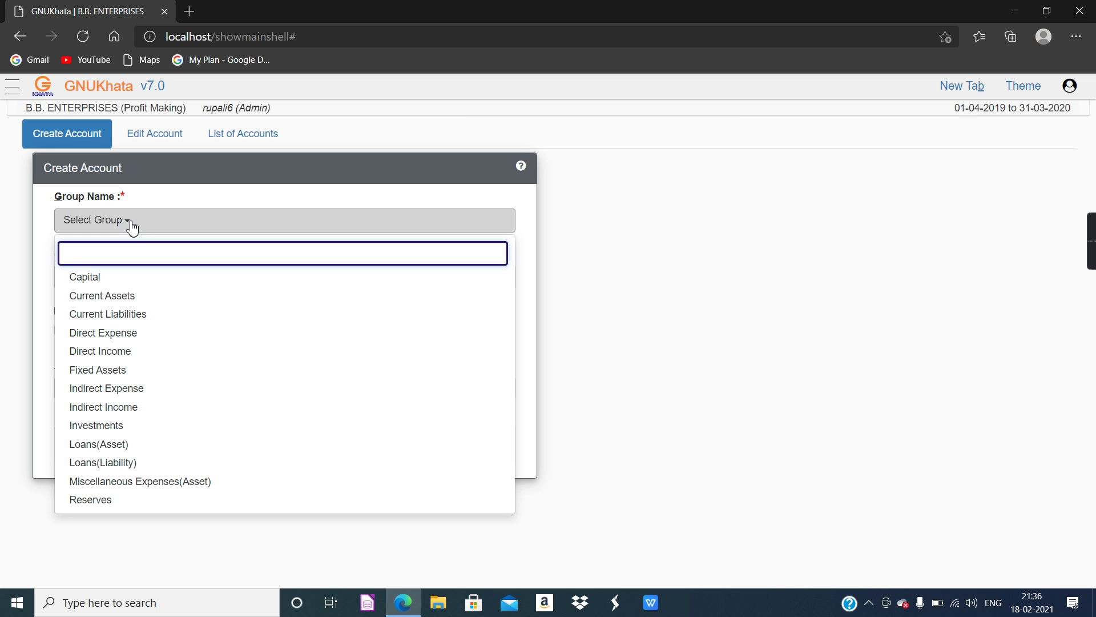
pyautogui.click(110, 375)
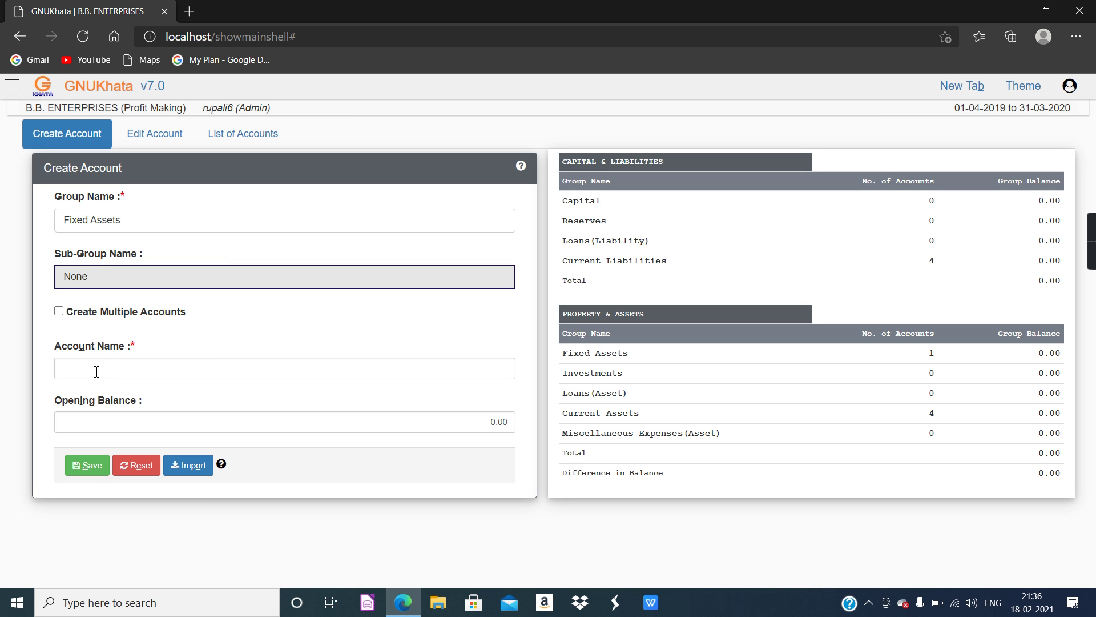
pyautogui.click(86, 371)
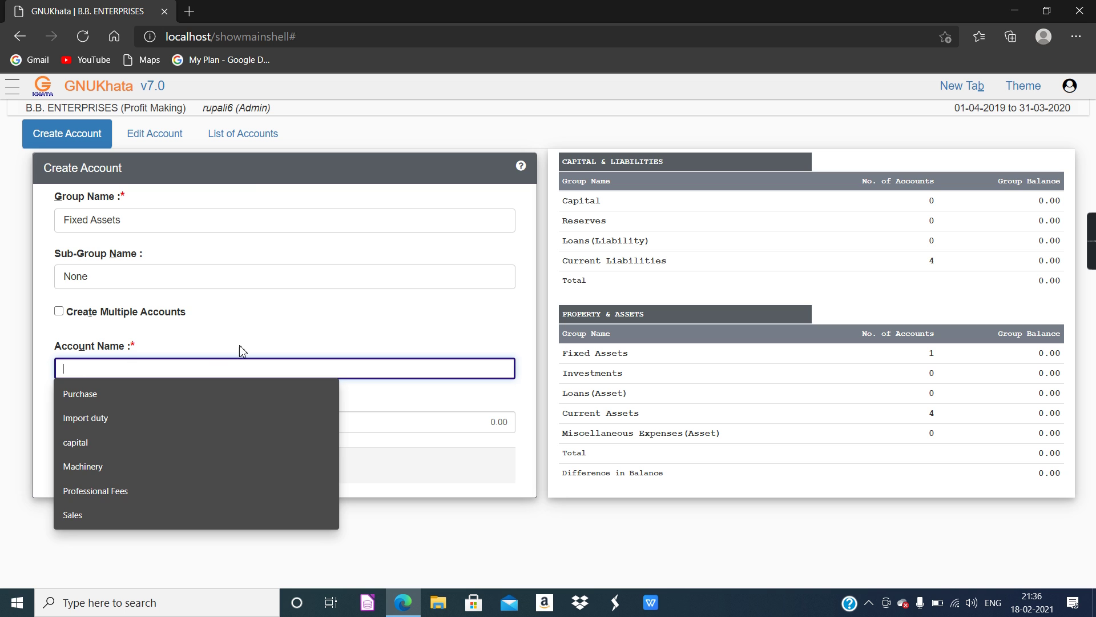
pyautogui.click(260, 338)
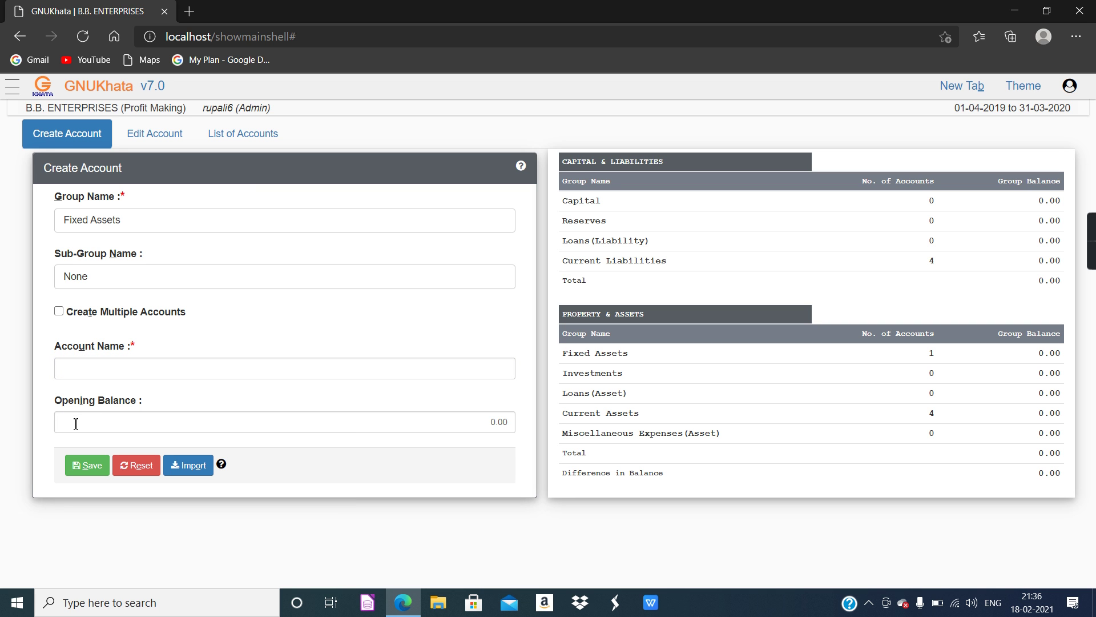
pyautogui.click(72, 365)
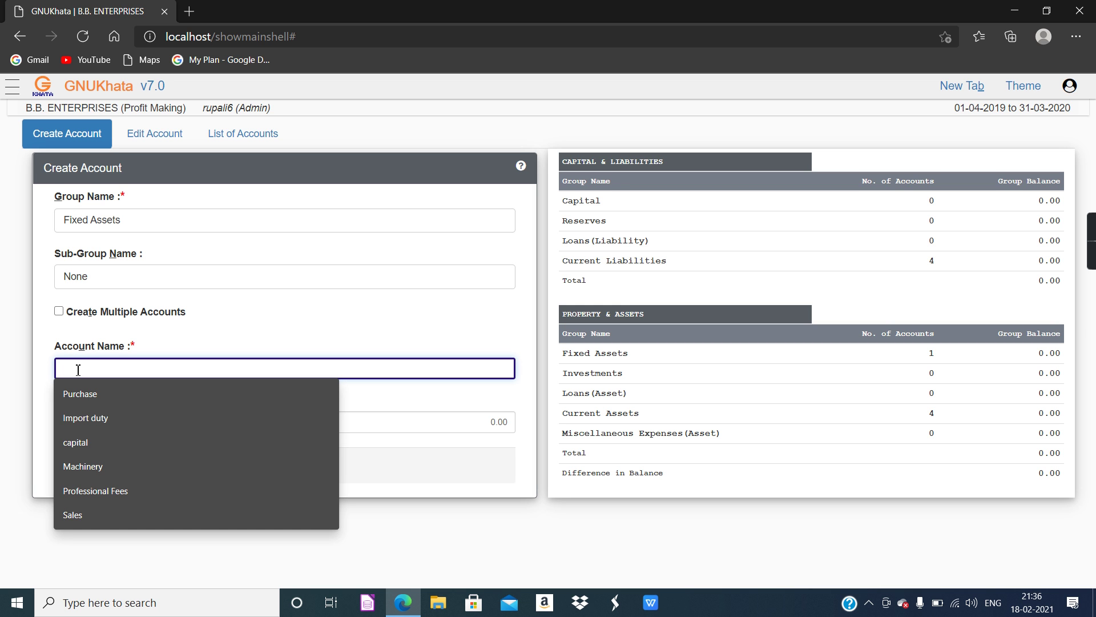
pyautogui.write('Ma')
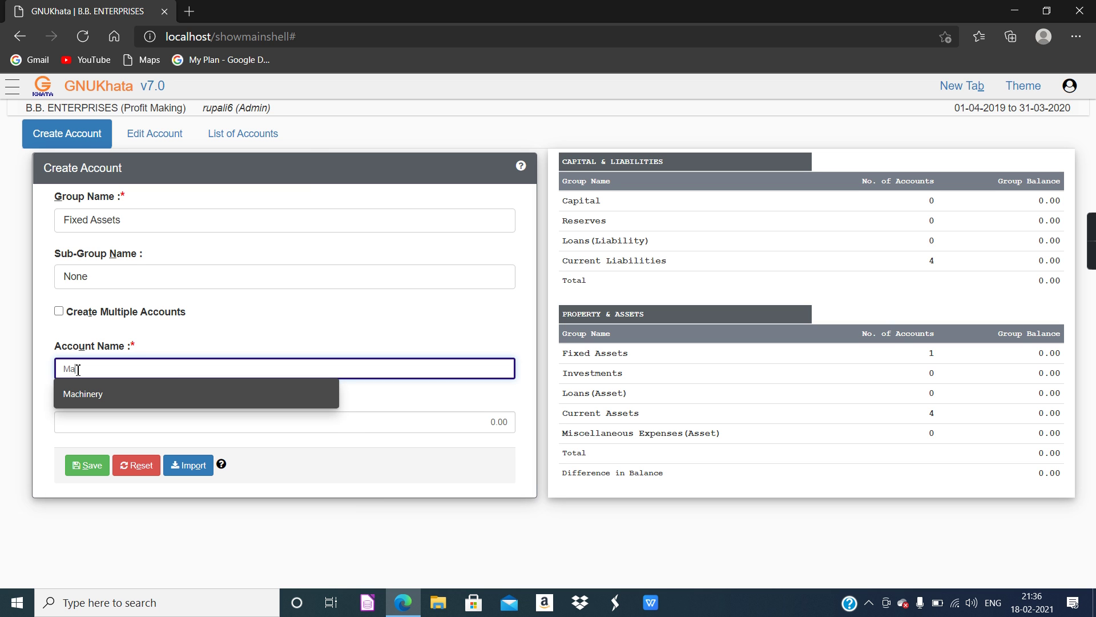
pyautogui.write('chinery')
pyautogui.click(90, 466)
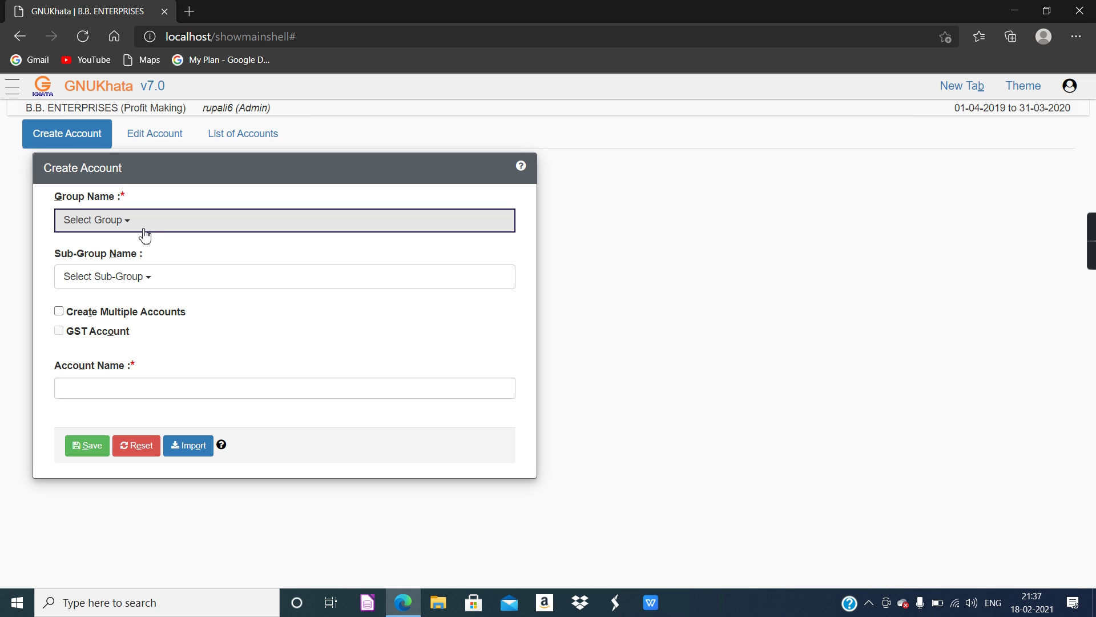
# Create and save an account named Audit Fee in the Indirect Expense group with no sub-group.
pyautogui.click(136, 231)
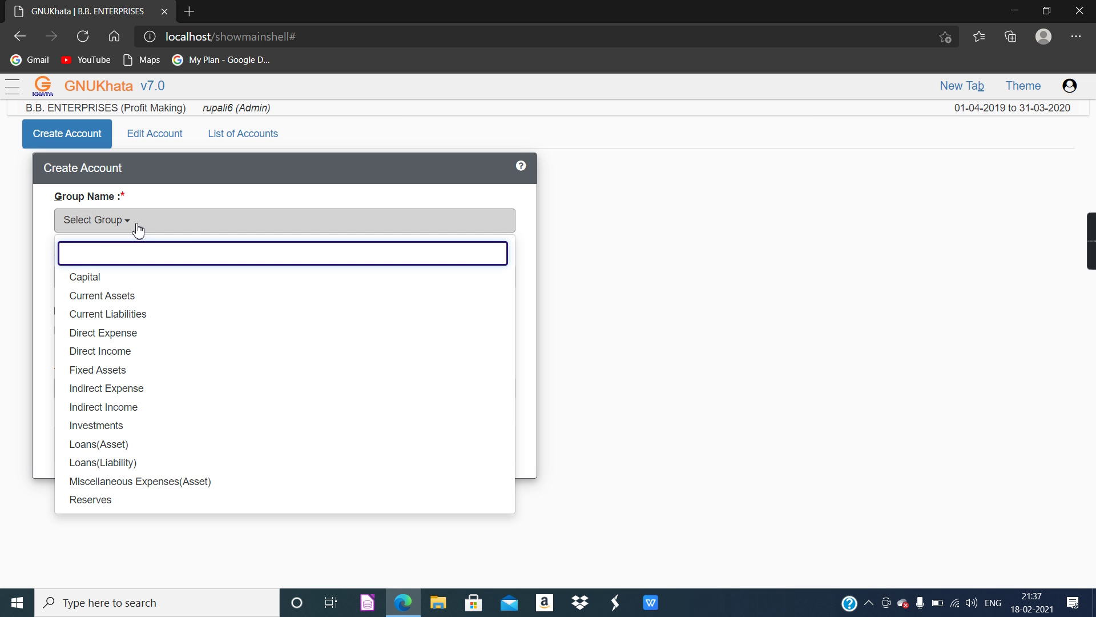
pyautogui.click(108, 394)
pyautogui.click(106, 389)
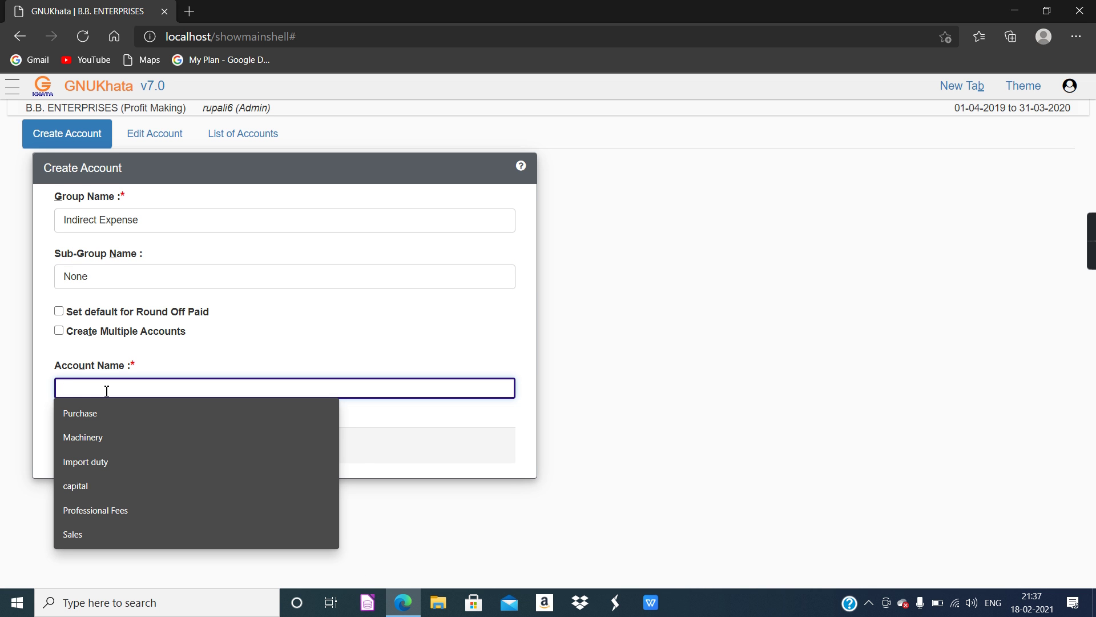
pyautogui.write('Audit Fee')
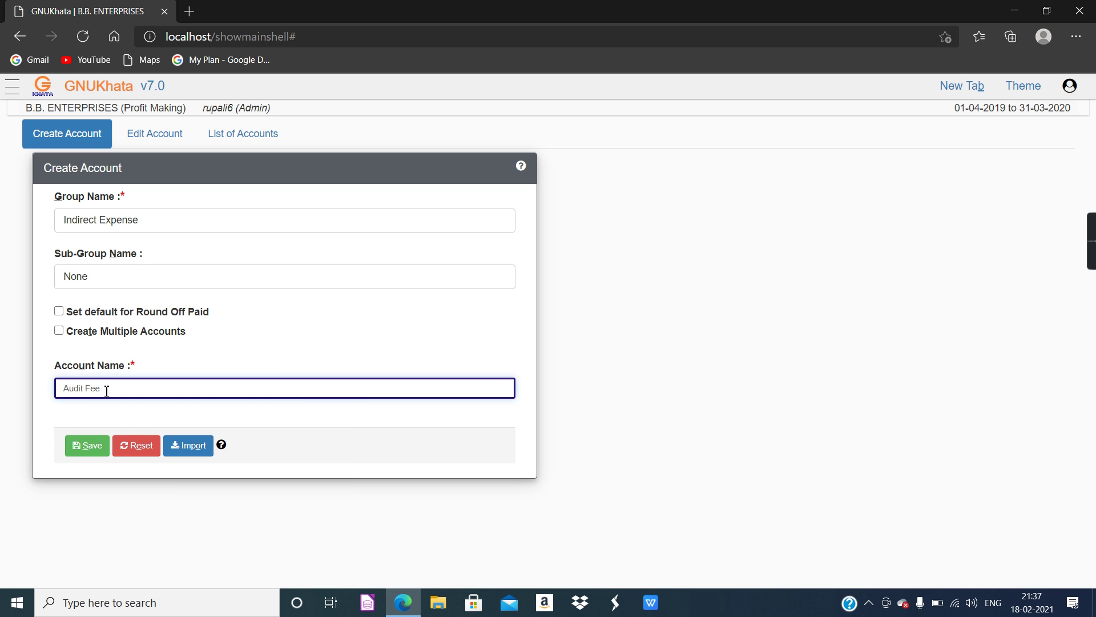
pyautogui.click(99, 451)
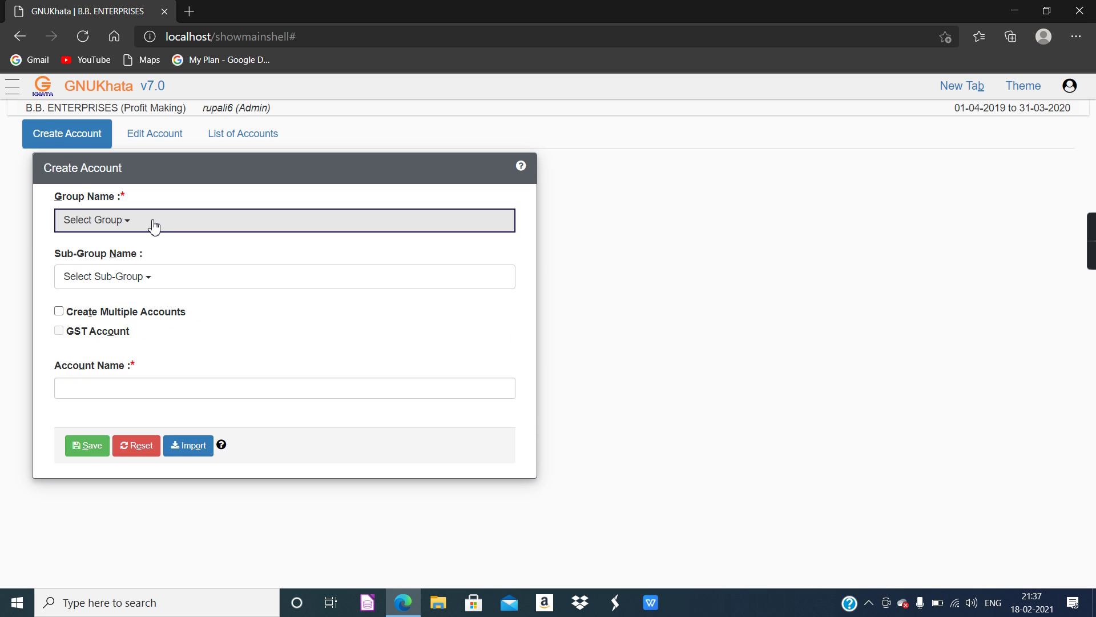
# Create and save an account named Purchase in the Direct Expense group with no sub-group.
pyautogui.click(149, 226)
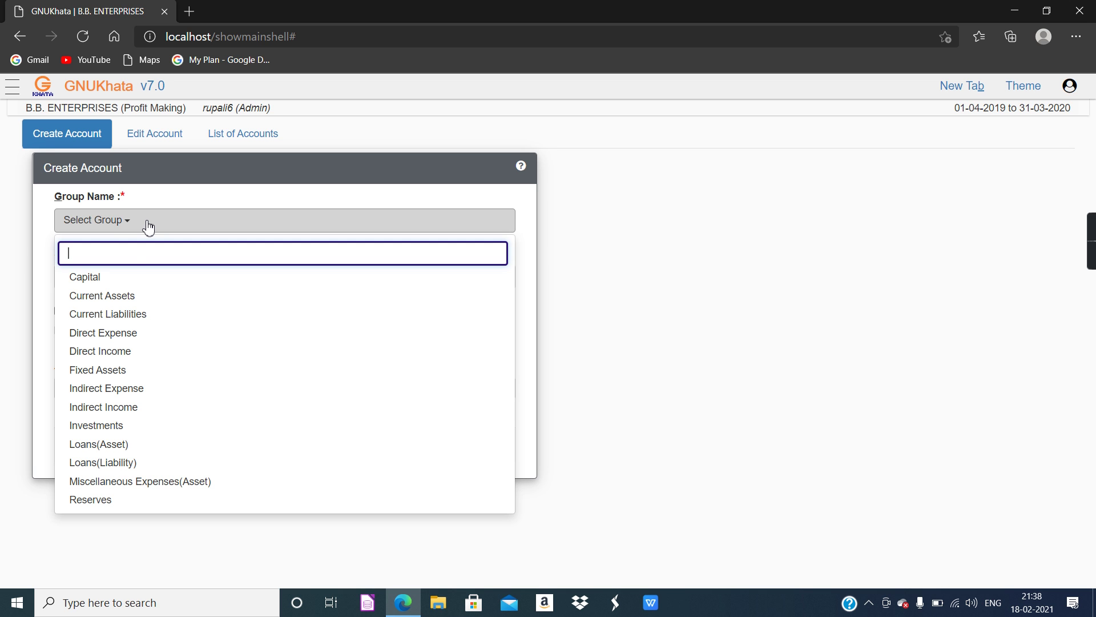
pyautogui.click(114, 334)
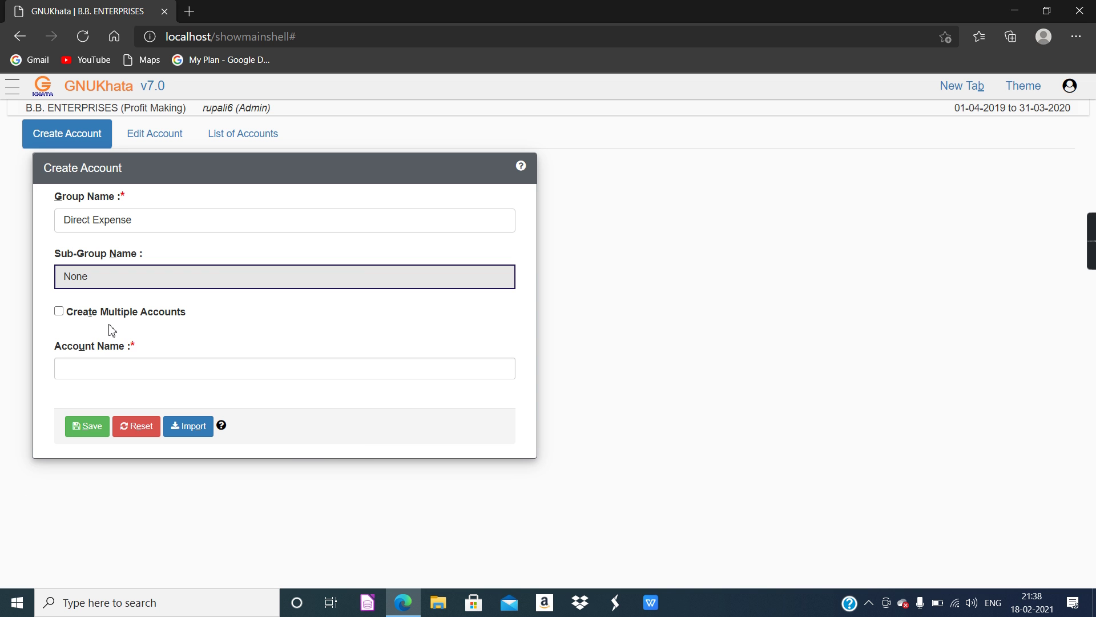
pyautogui.click(102, 366)
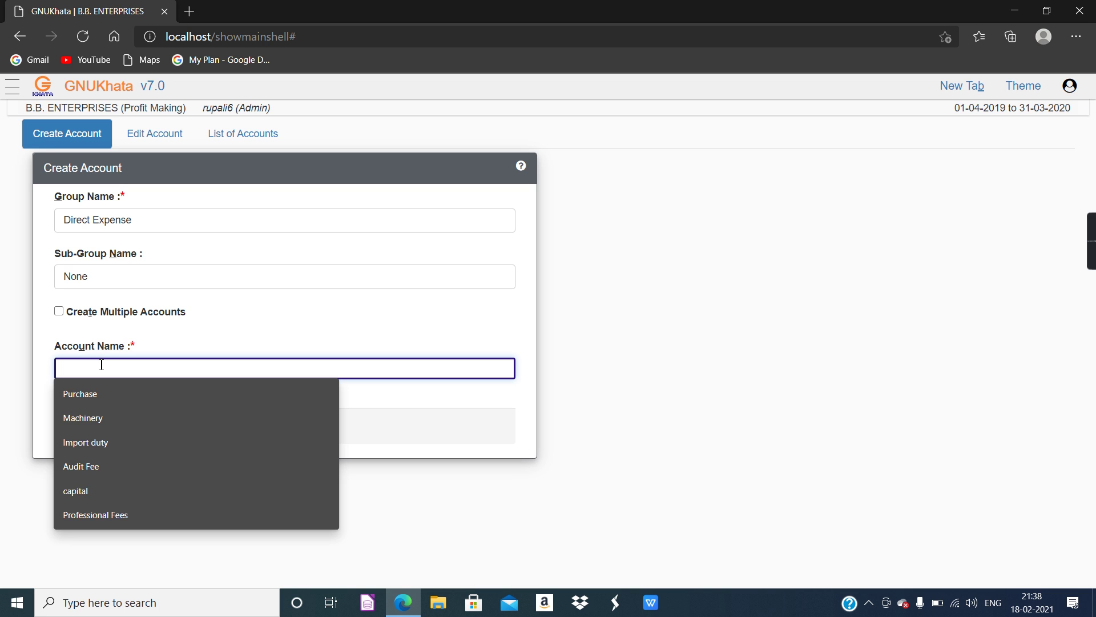
pyautogui.write('Purchase')
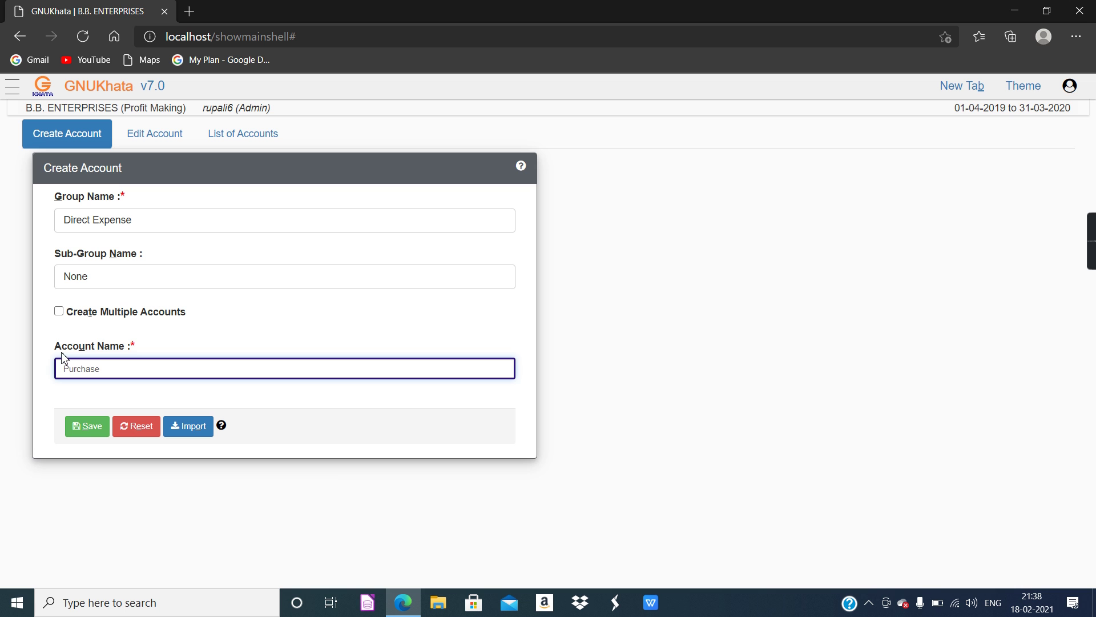
pyautogui.click(84, 425)
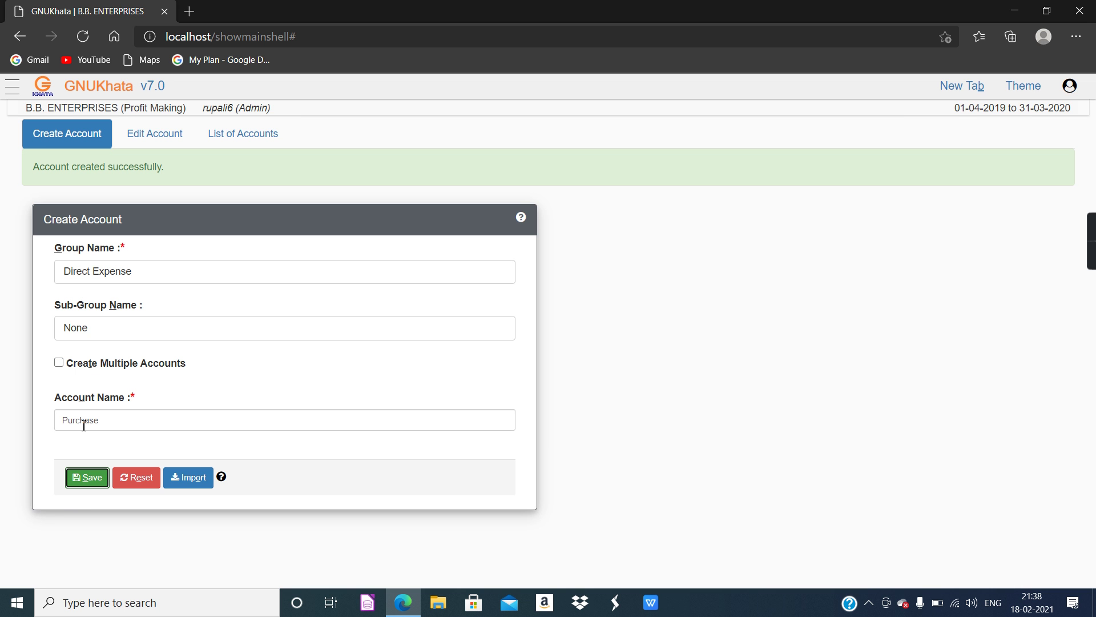
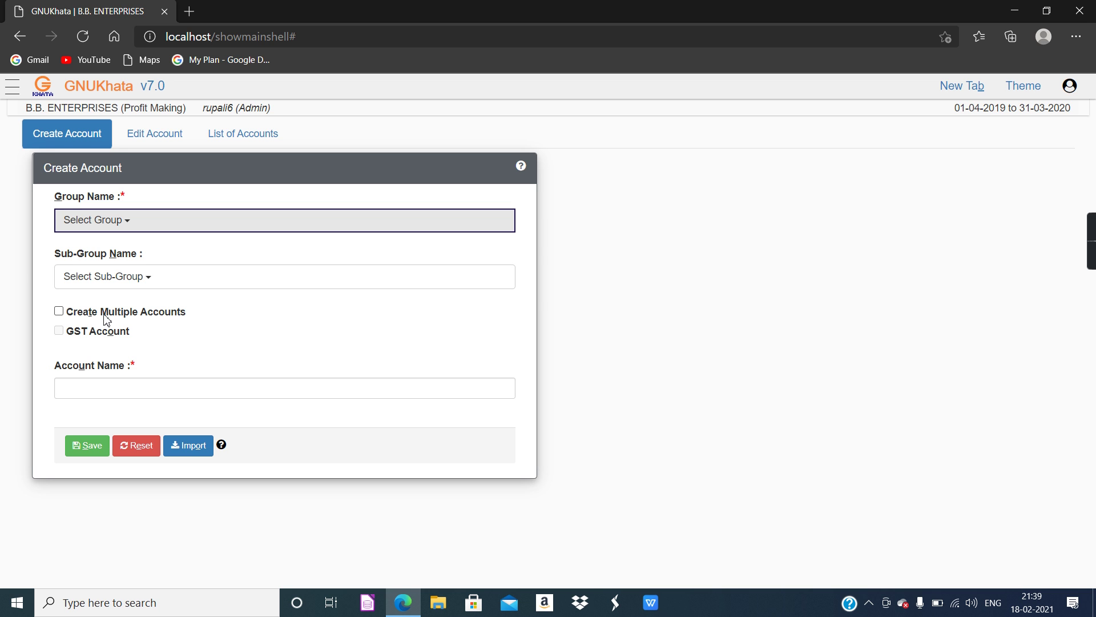
# Create and save an account named Telephone charges in the Indirect Expense group with no sub-group.
pyautogui.click(129, 227)
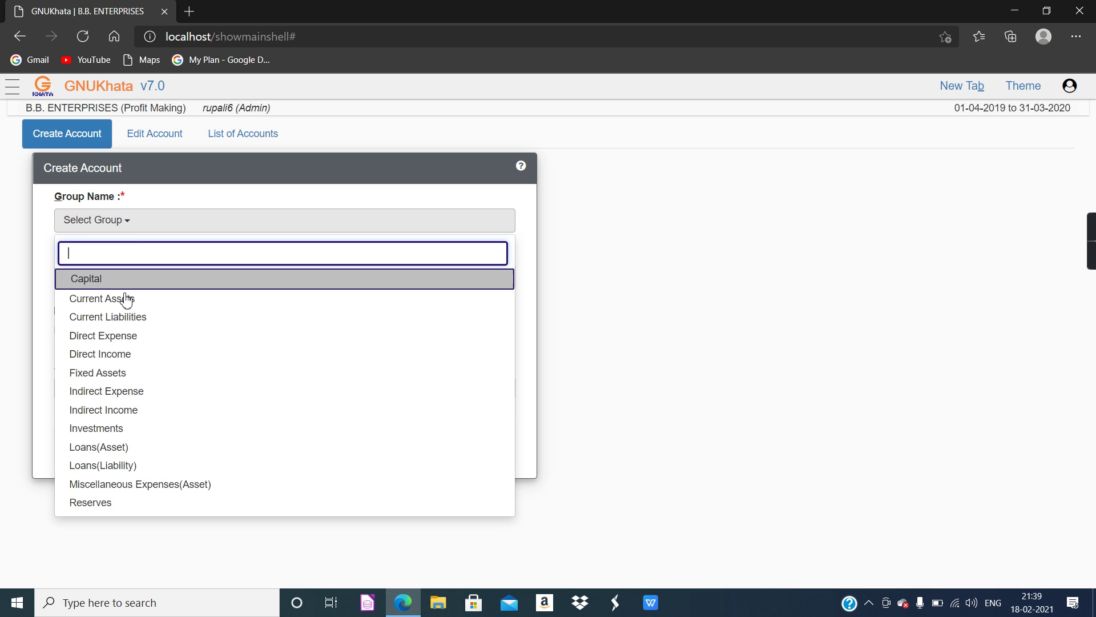
pyautogui.click(112, 390)
pyautogui.click(99, 389)
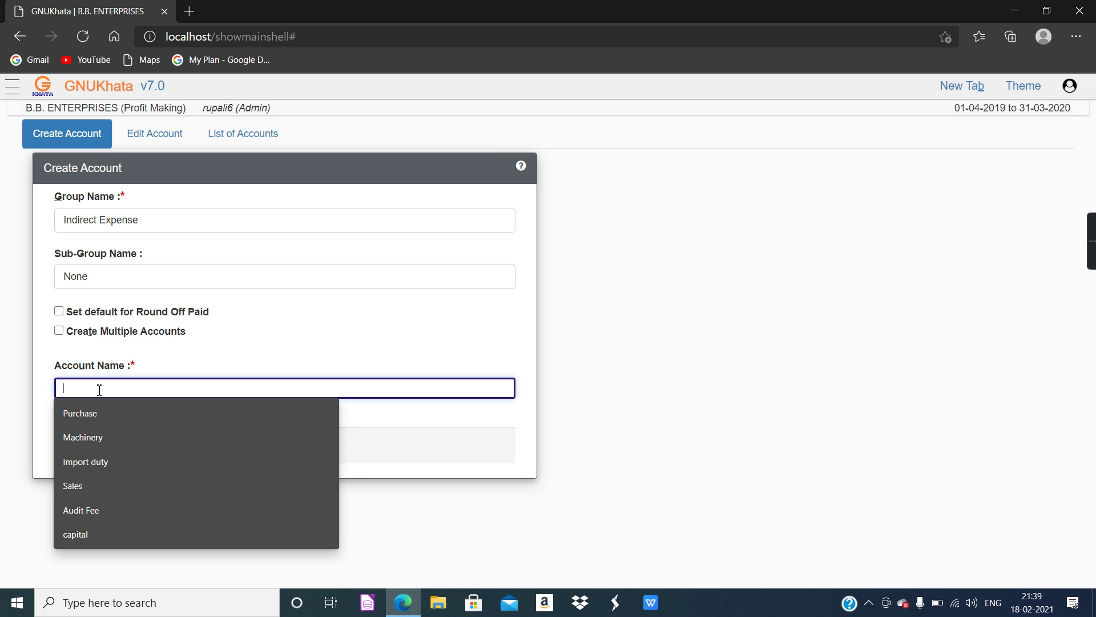
pyautogui.write('Te')
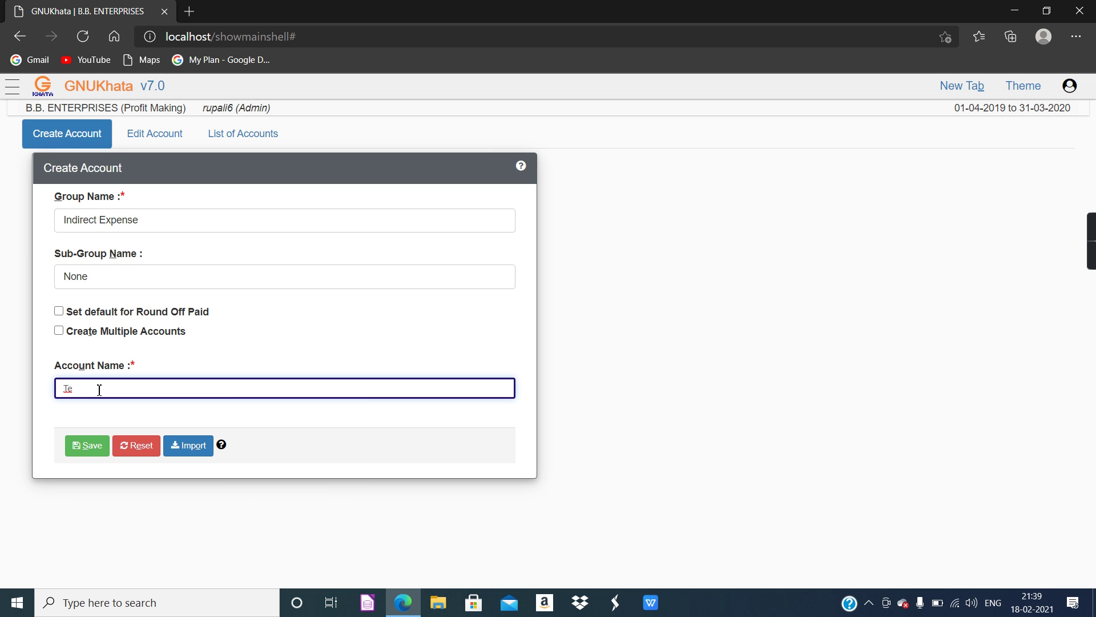
pyautogui.write('lephone charges')
pyautogui.click(84, 445)
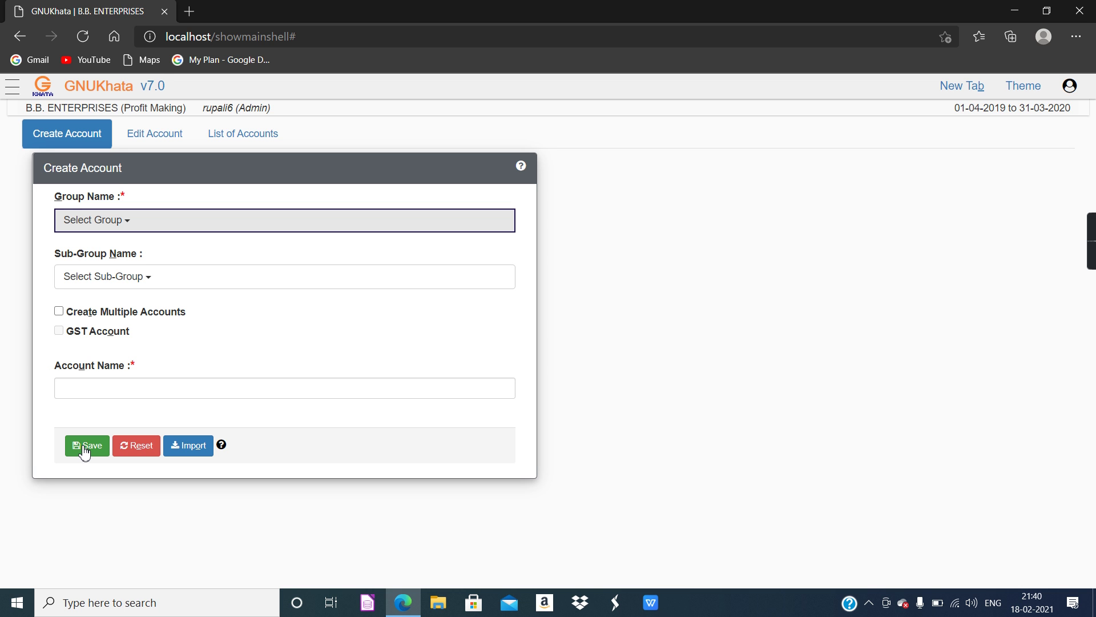
# Create and save an account named Interest Received in the Indirect Income group with no sub-group.
pyautogui.click(129, 224)
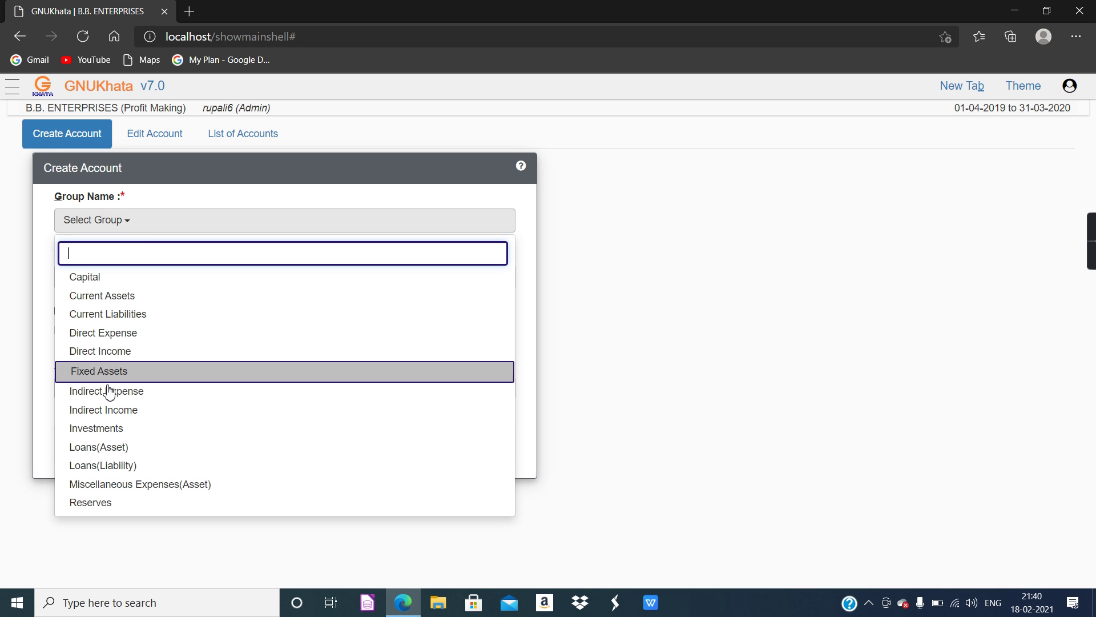
pyautogui.click(113, 415)
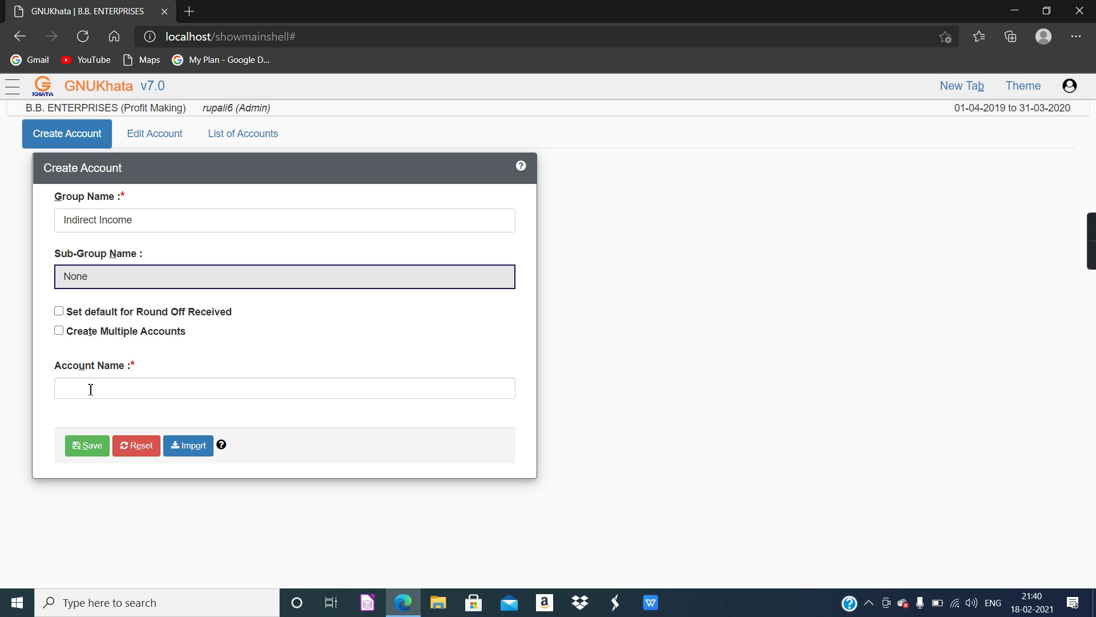
pyautogui.click(91, 388)
pyautogui.write('Interes')
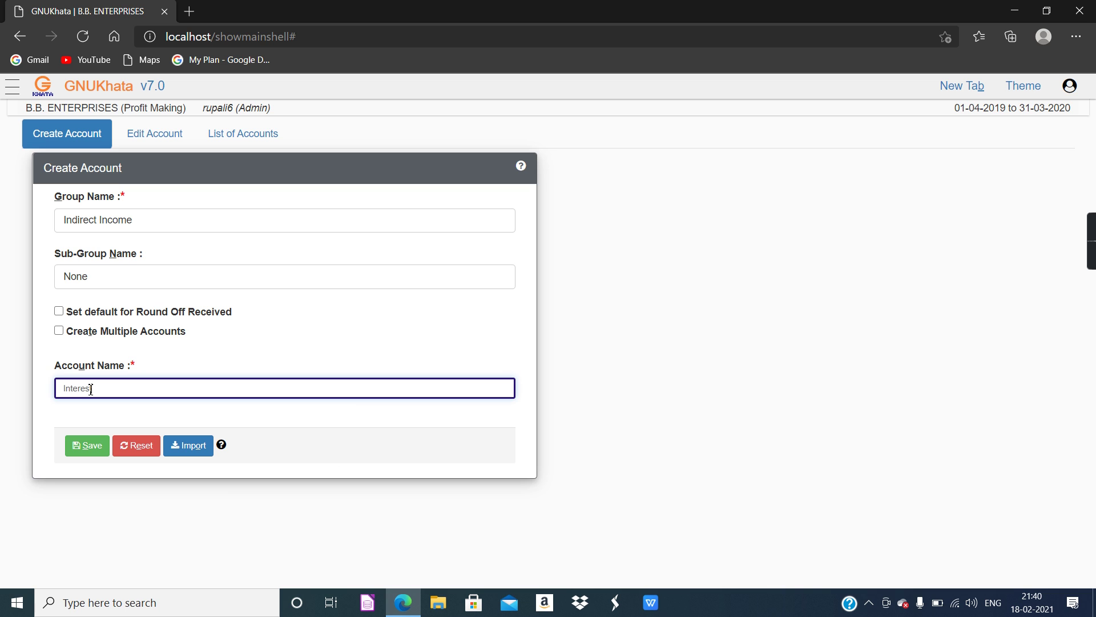
pyautogui.write('t Received')
pyautogui.click(90, 448)
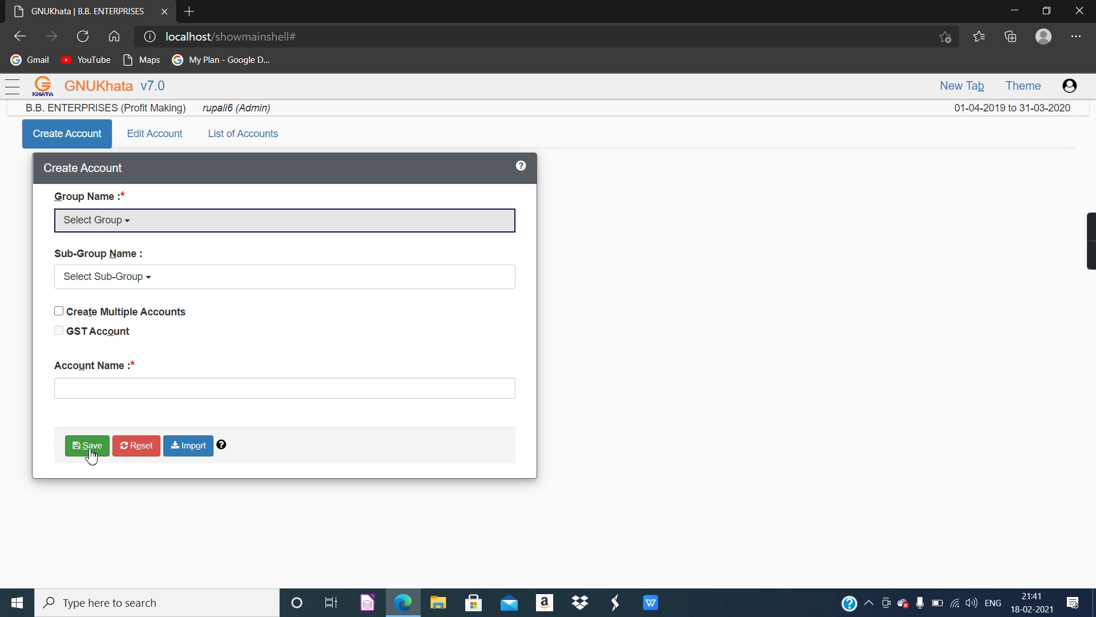
# Try to create an account named Salary in the Indirect Expense group with no sub-group.
pyautogui.click(119, 229)
pyautogui.click(101, 393)
pyautogui.click(100, 393)
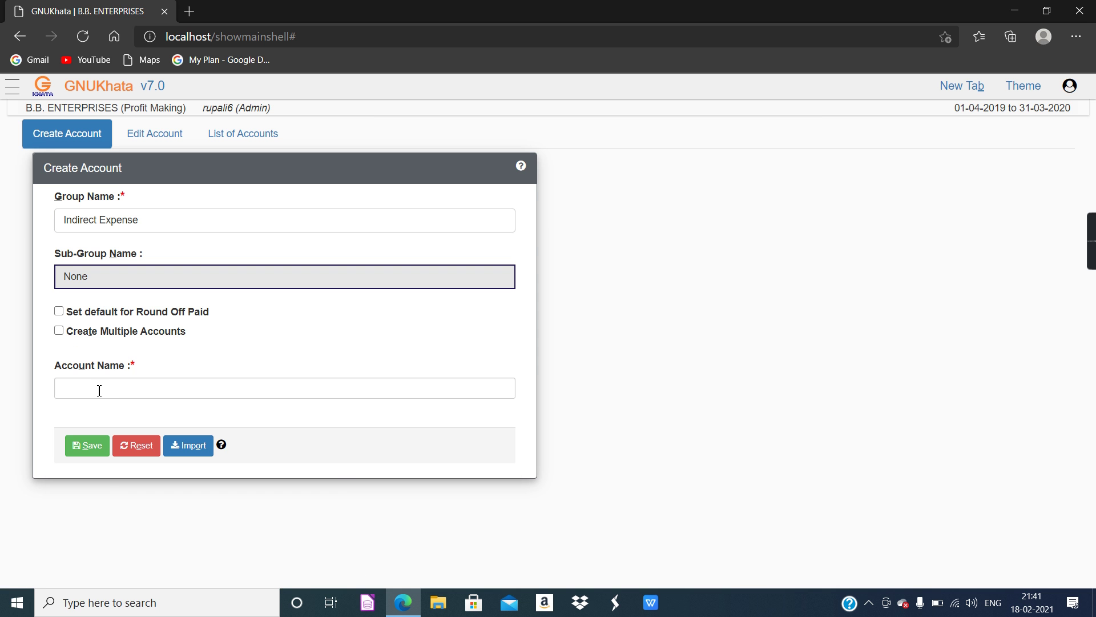
pyautogui.click(99, 390)
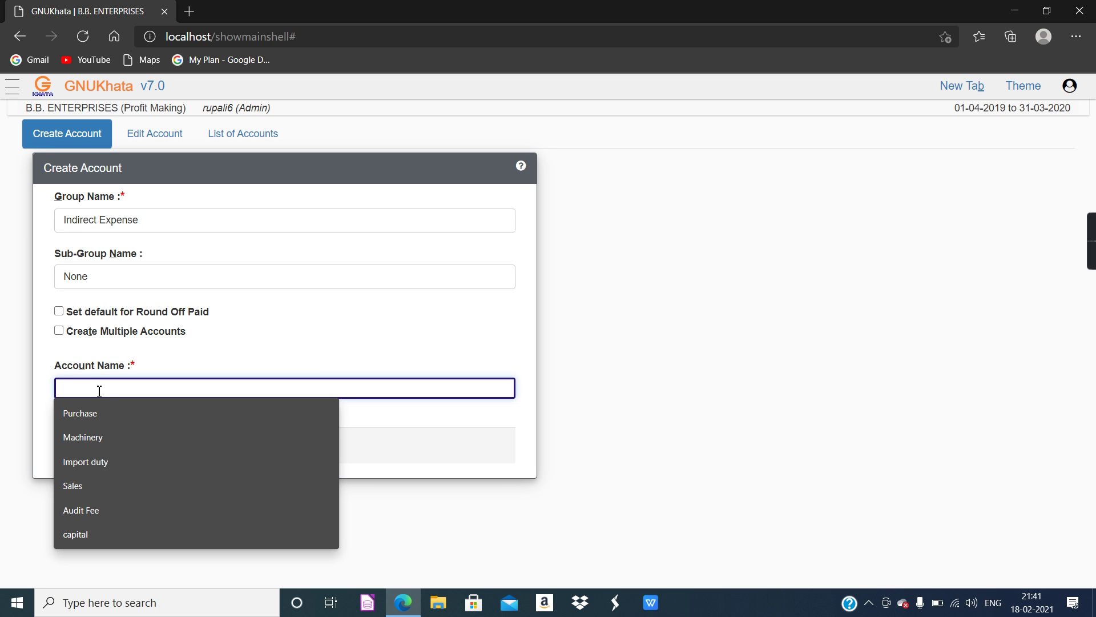
pyautogui.write('Sala')
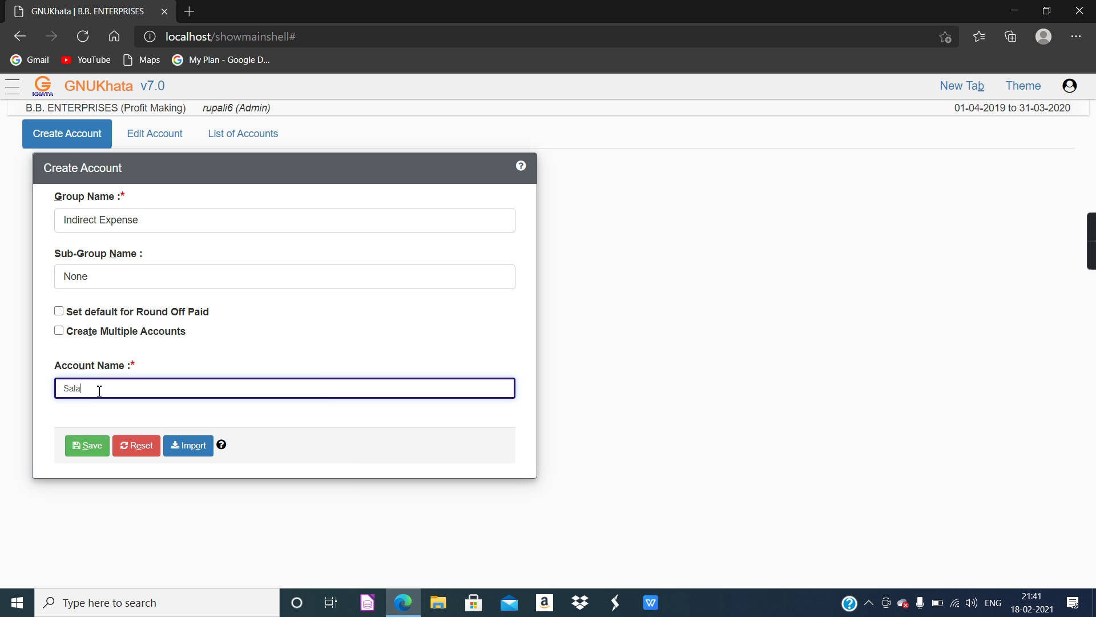
pyautogui.write('ry')
pyautogui.click(90, 454)
pyautogui.click(97, 451)
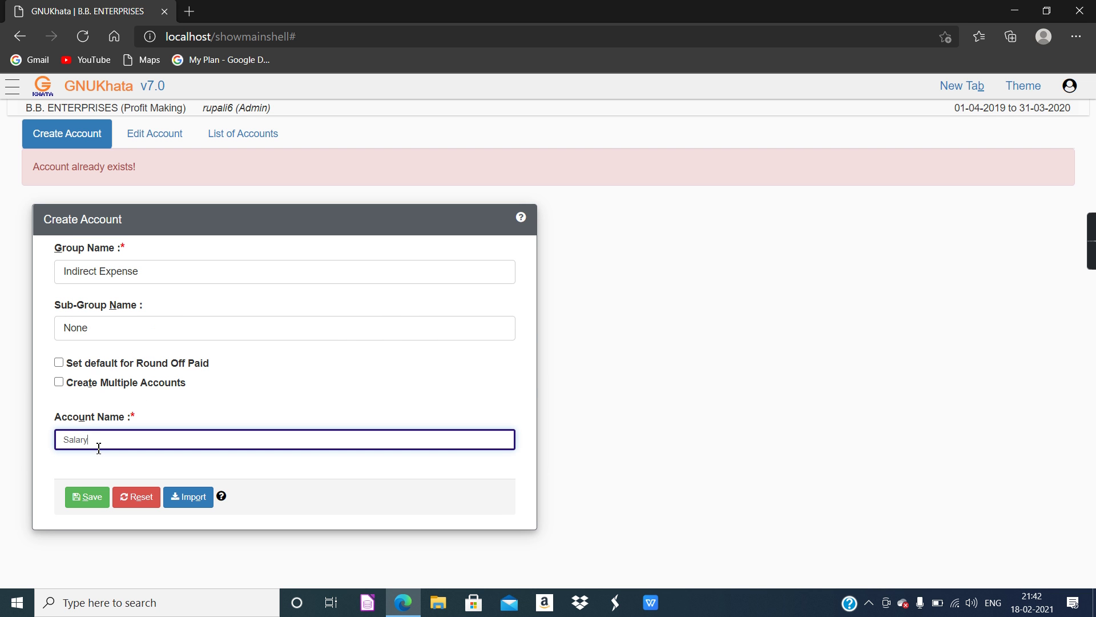
# Change the group to Direct Income with no sub-group, and save the account under the name Professional fees.
pyautogui.click(150, 273)
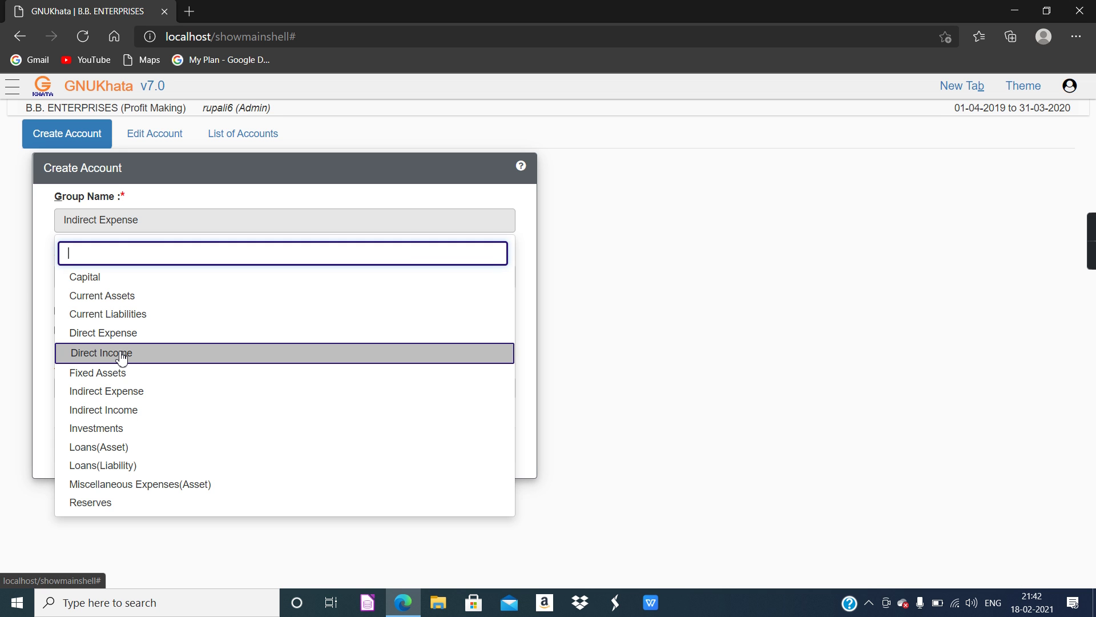
pyautogui.click(122, 354)
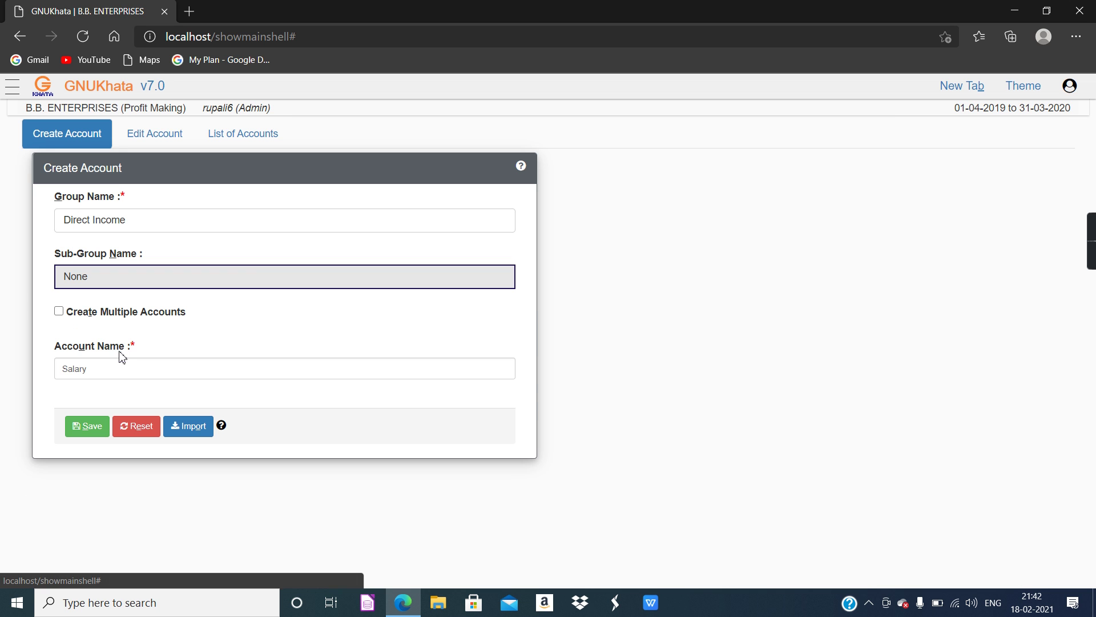
pyautogui.click(89, 370)
pyautogui.moveTo(89, 370); pyautogui.dragTo(41, 374)
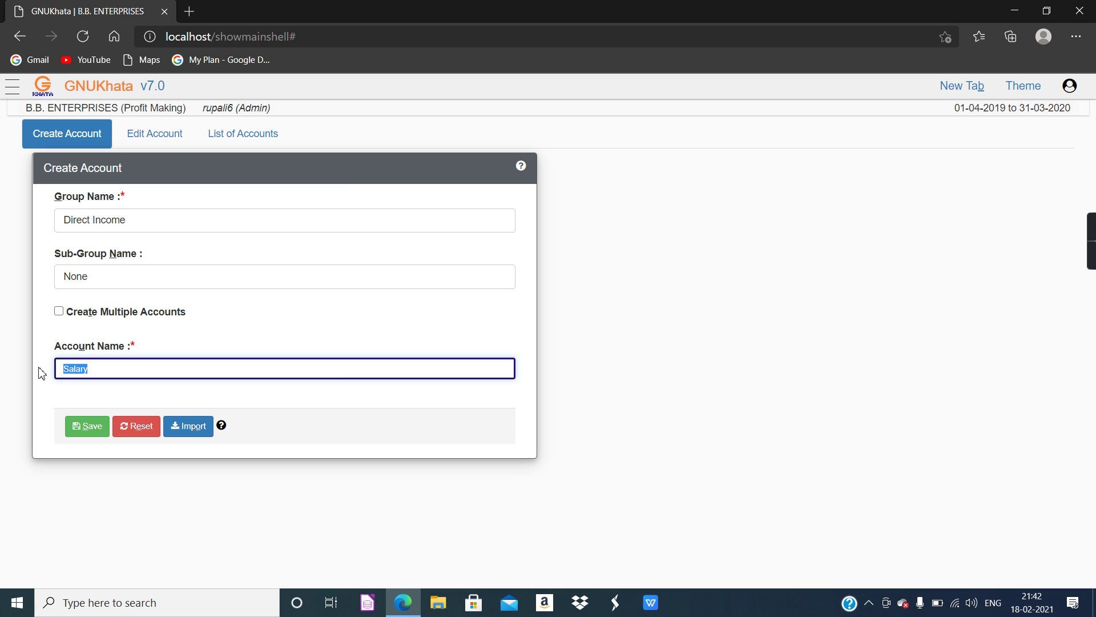
pyautogui.write('Pr')
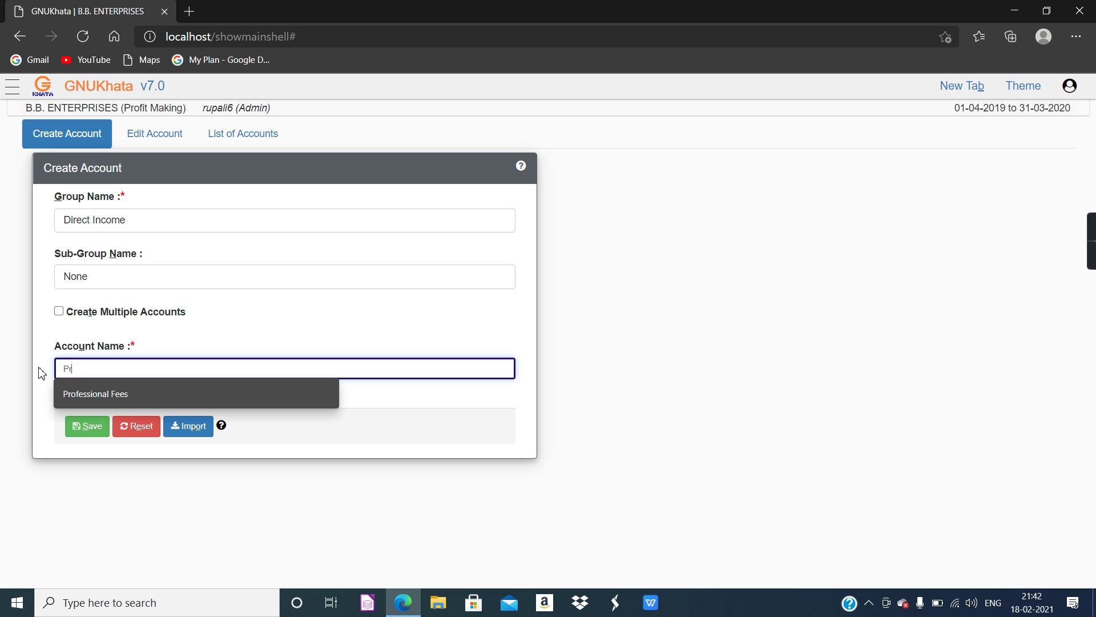
pyautogui.write('ofession')
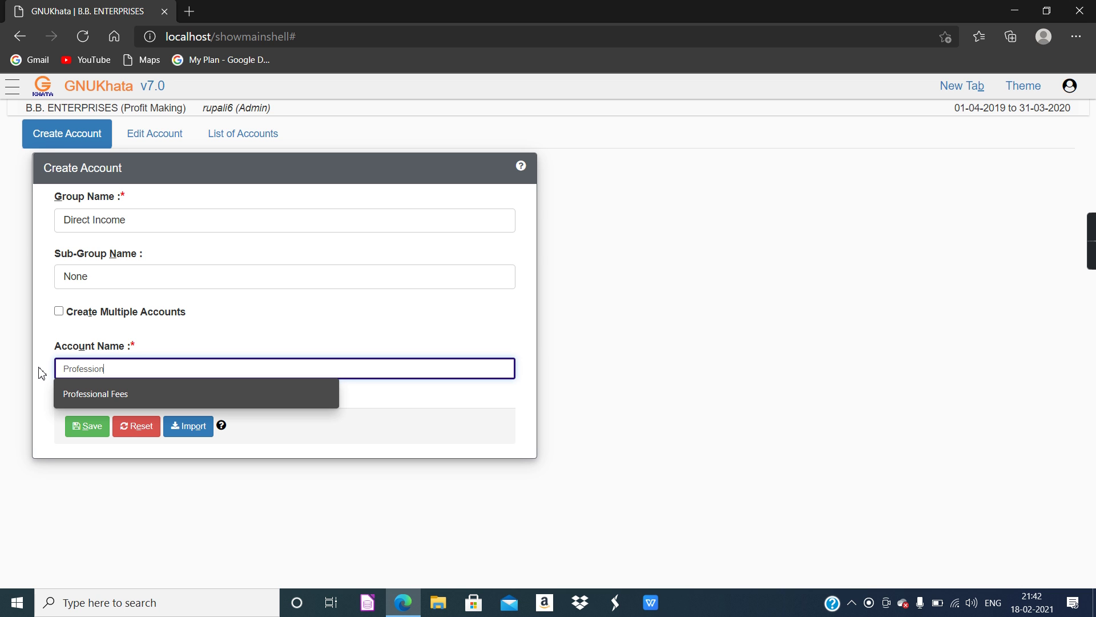
pyautogui.write('l')
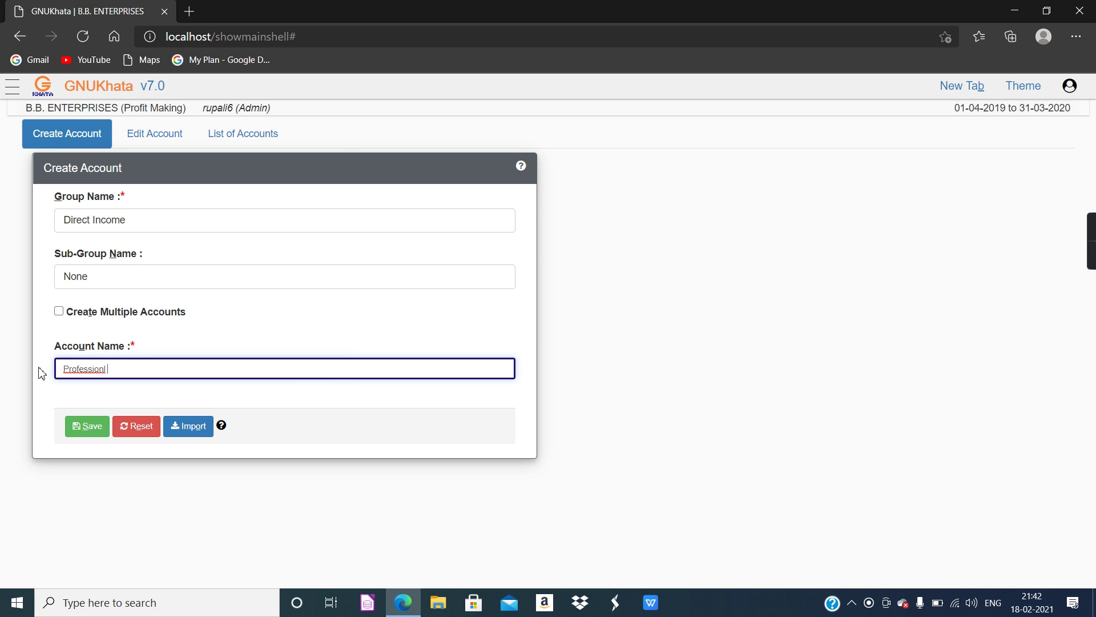
pyautogui.press('BackSpace')
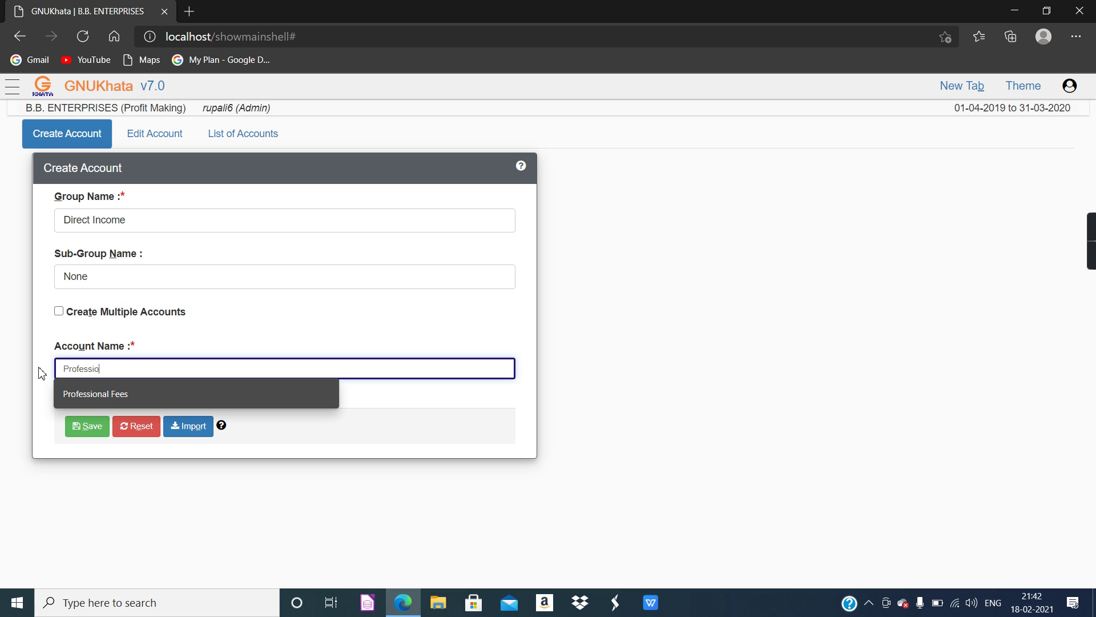
pyautogui.write('al fees')
pyautogui.click(87, 433)
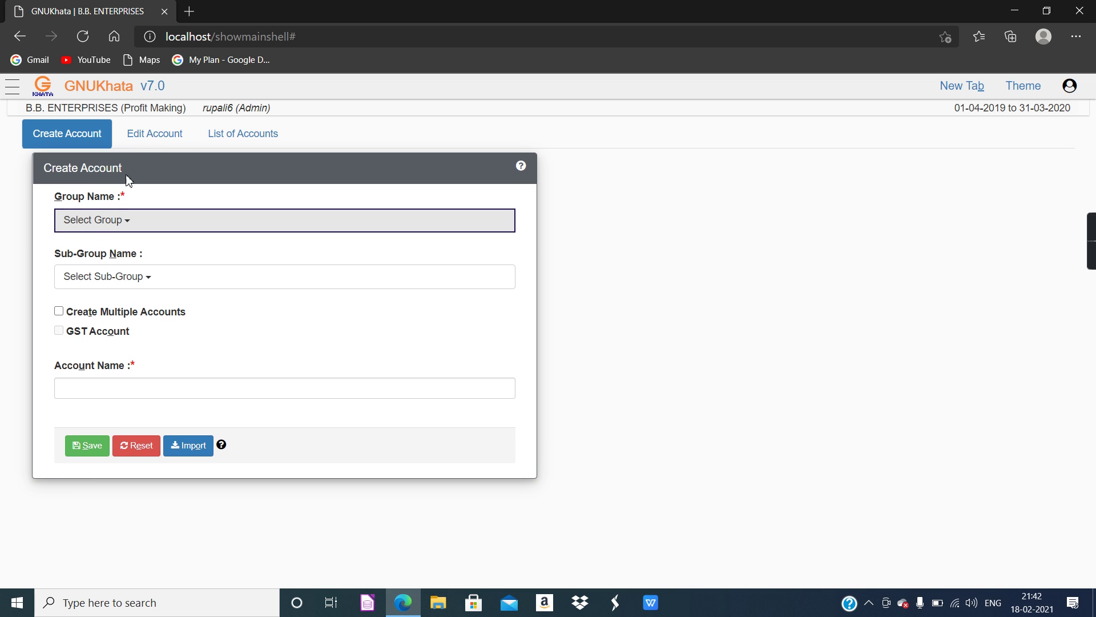
# Look through the accounts available for editing and open the details of the Machinery account.
pyautogui.click(150, 142)
pyautogui.click(135, 218)
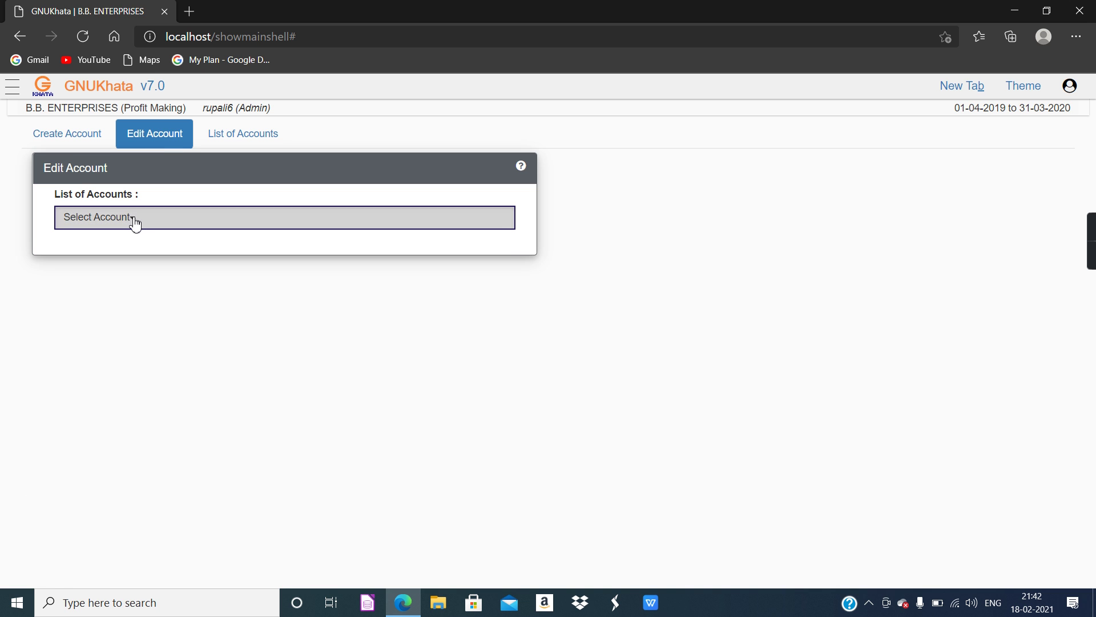
pyautogui.scroll(-5, 132, 318)
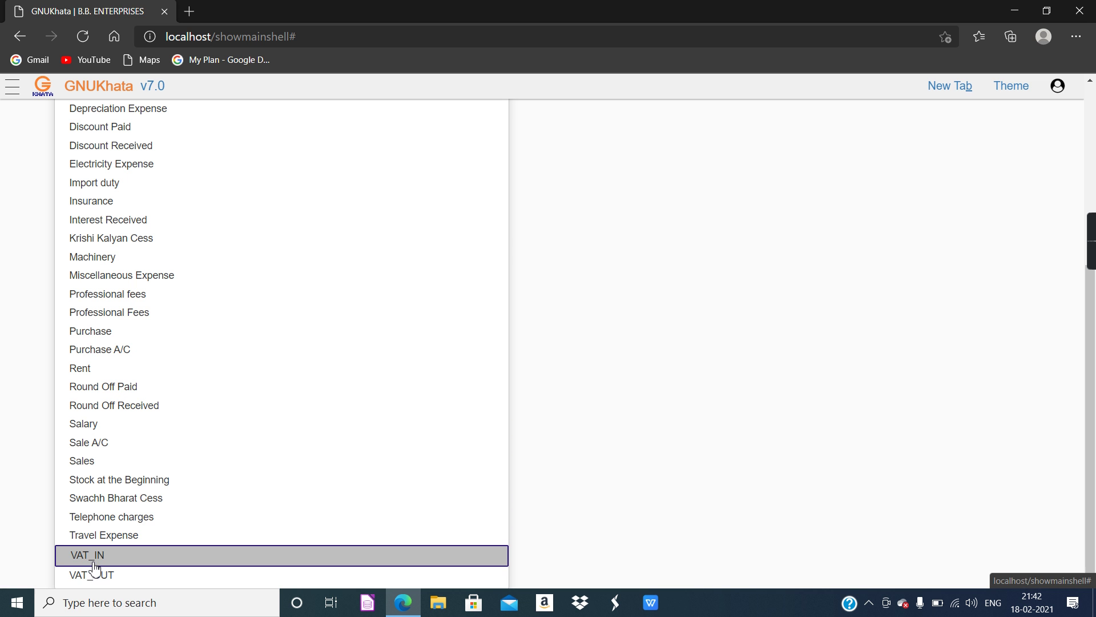
pyautogui.scroll(5, 85, 551)
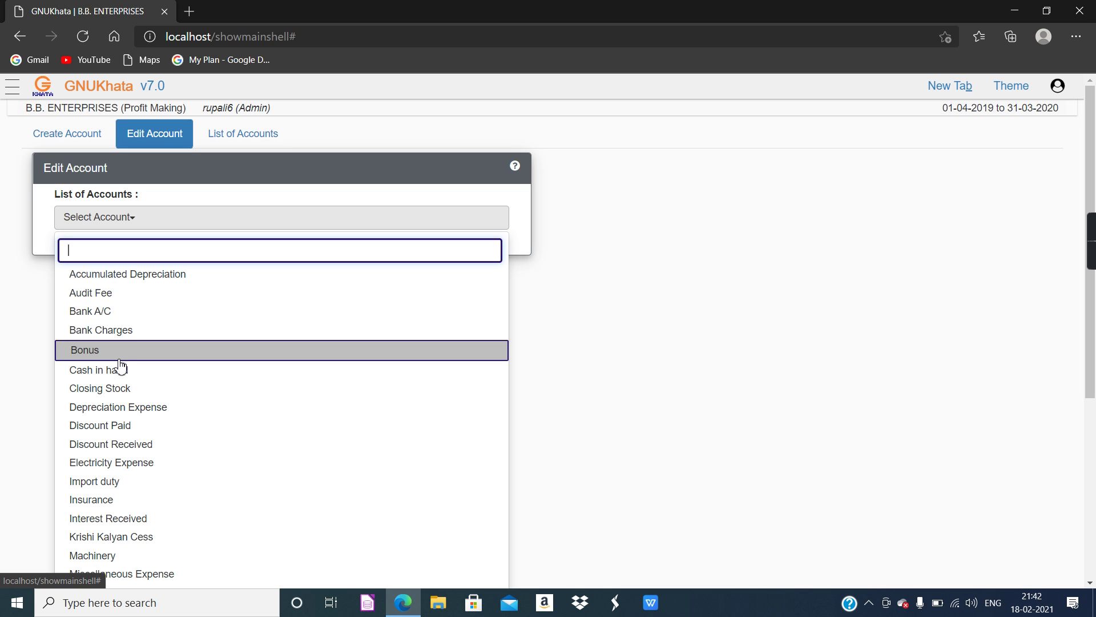
pyautogui.scroll(-1, 120, 367)
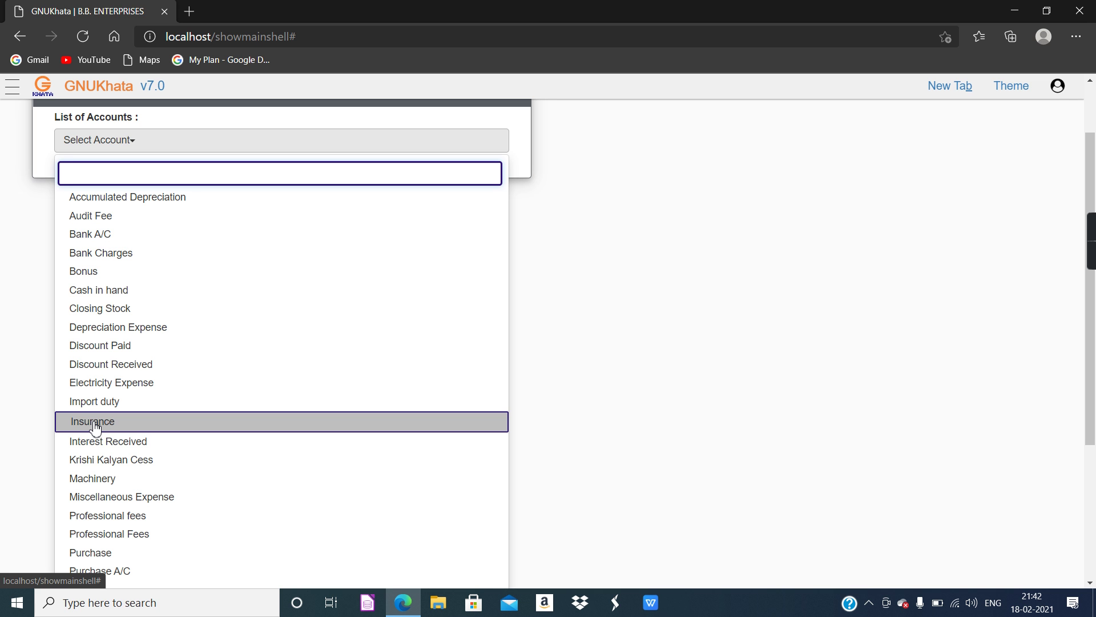
pyautogui.click(91, 479)
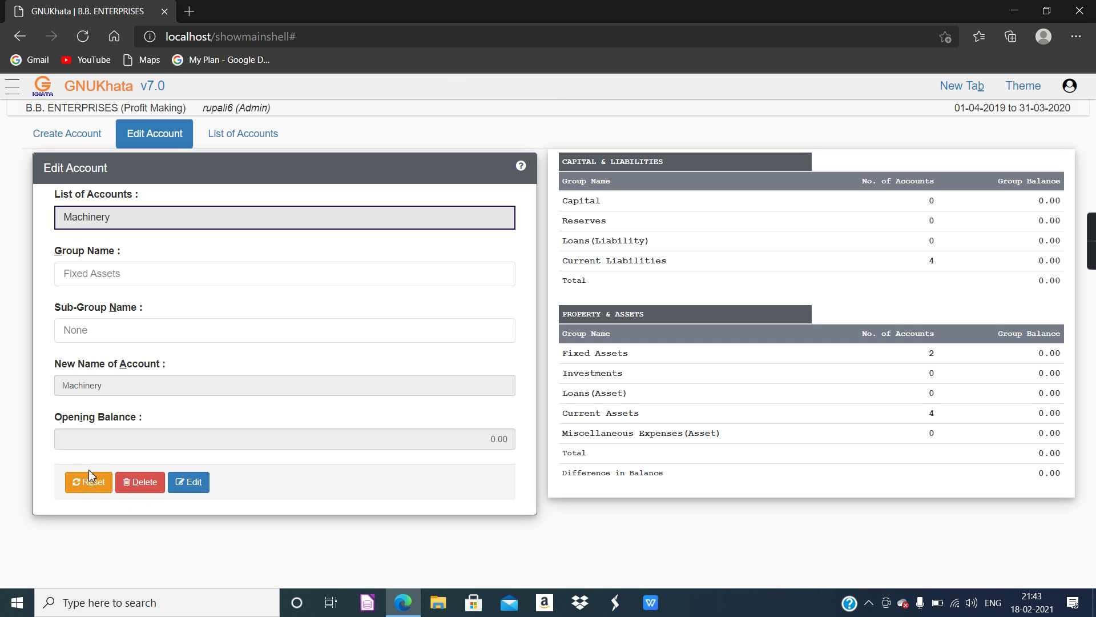
pyautogui.click(133, 223)
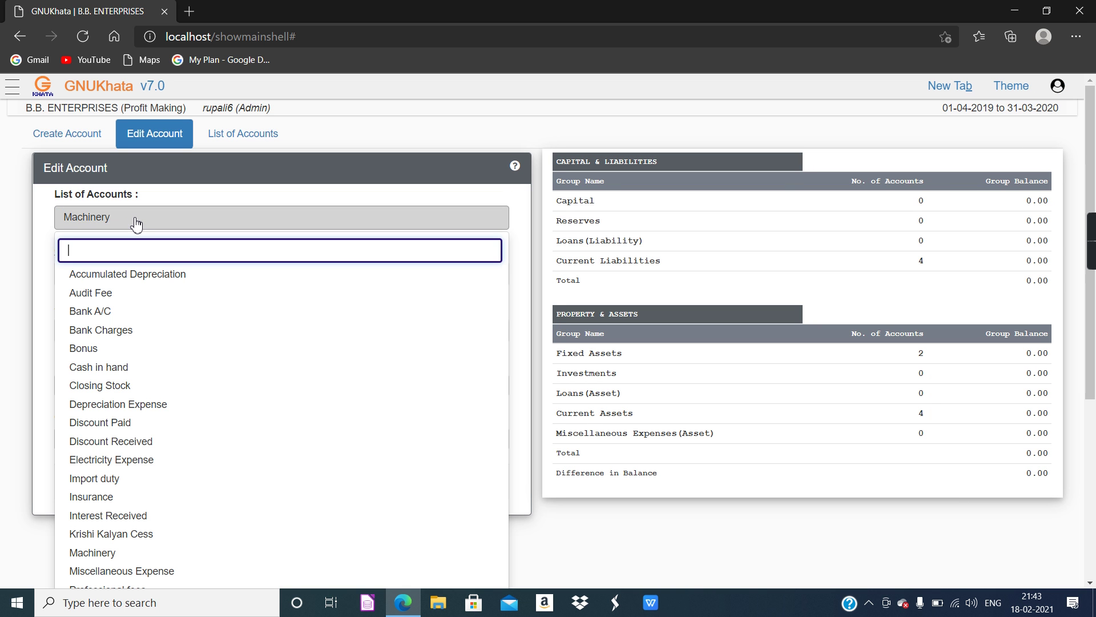
pyautogui.click(136, 223)
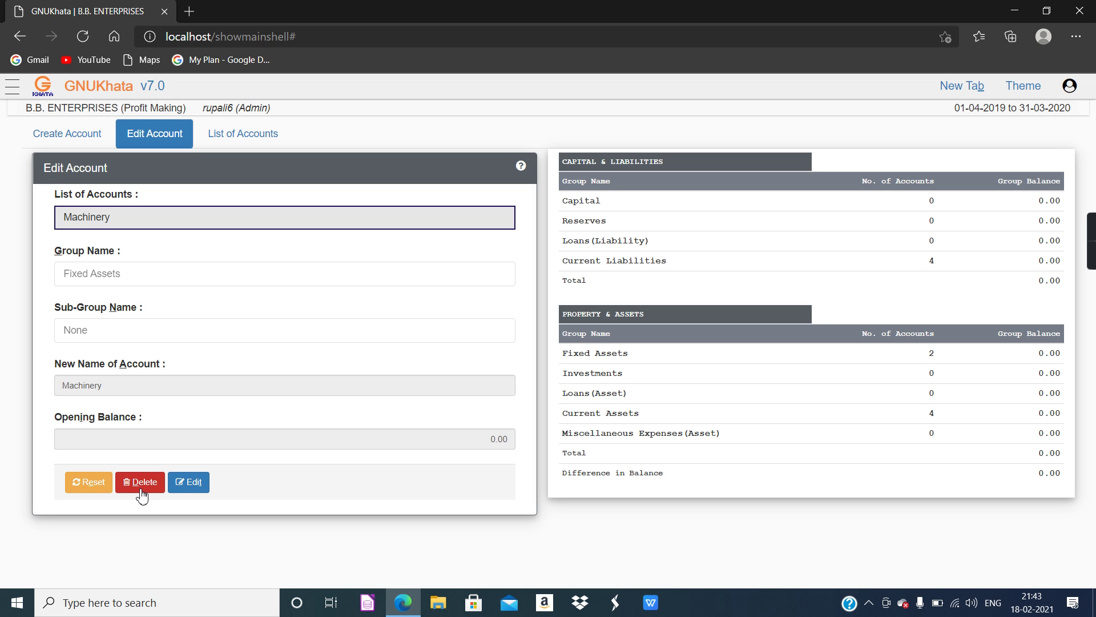
# Make the Machinery account editable and view the groups it can be assigned to.
pyautogui.click(189, 484)
pyautogui.click(137, 280)
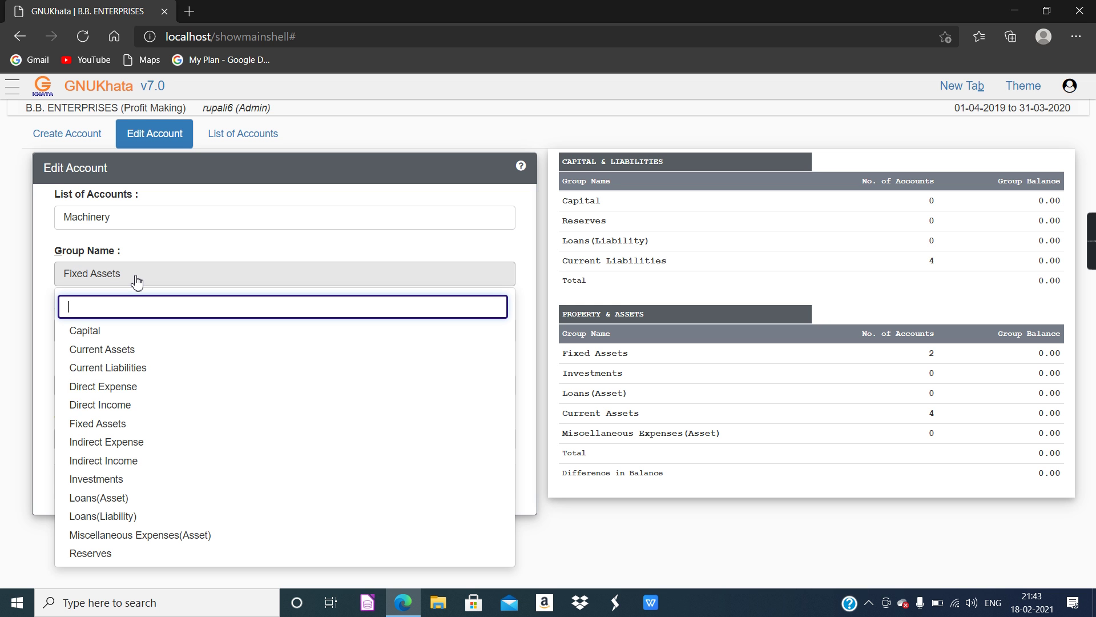
pyautogui.click(137, 278)
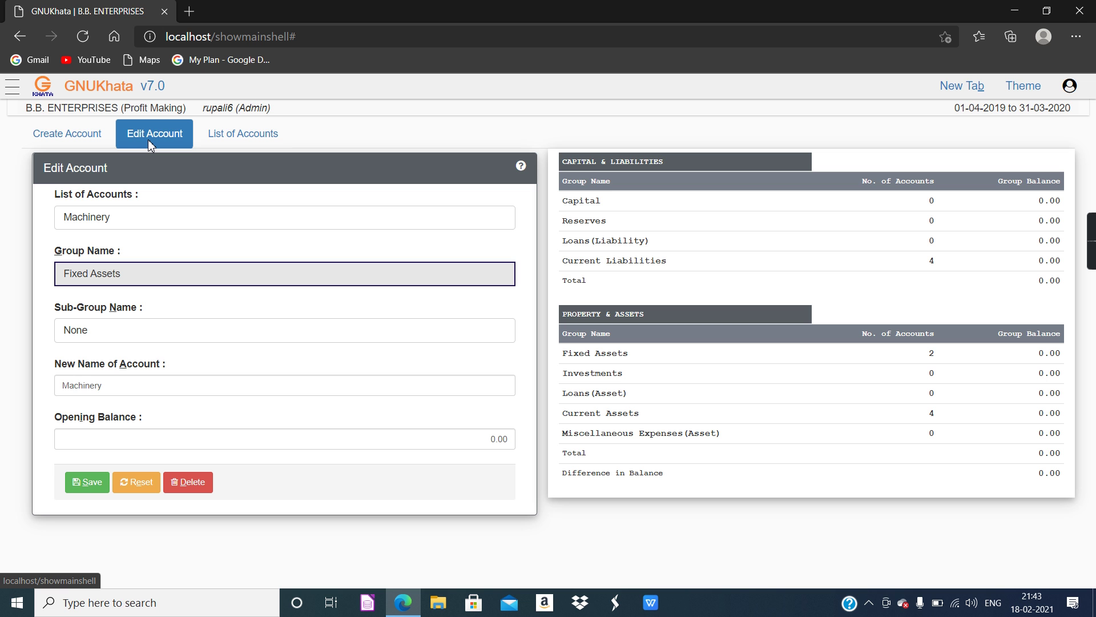
# Review the full list of accounts with their groups, sub-groups and default uses.
pyautogui.click(228, 142)
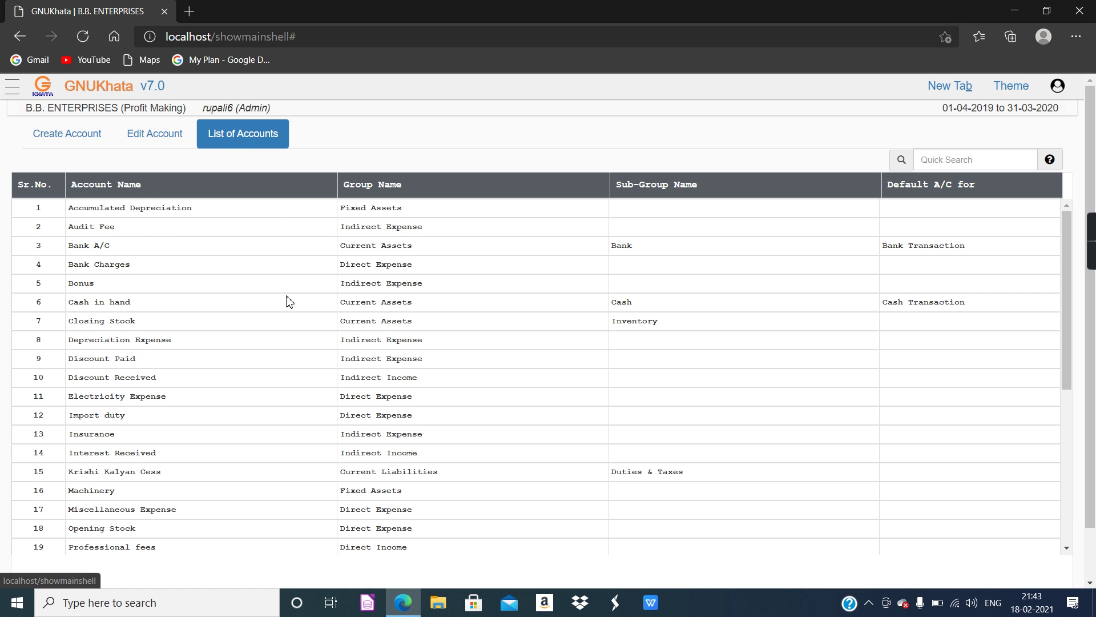
pyautogui.scroll(-5, 290, 301)
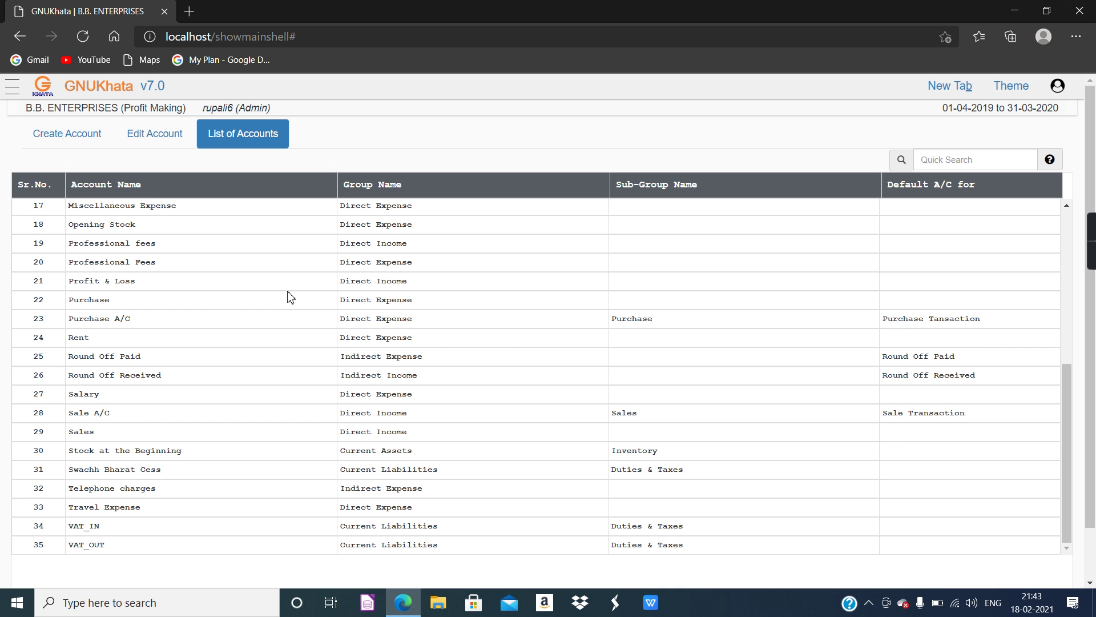
pyautogui.scroll(5, 290, 297)
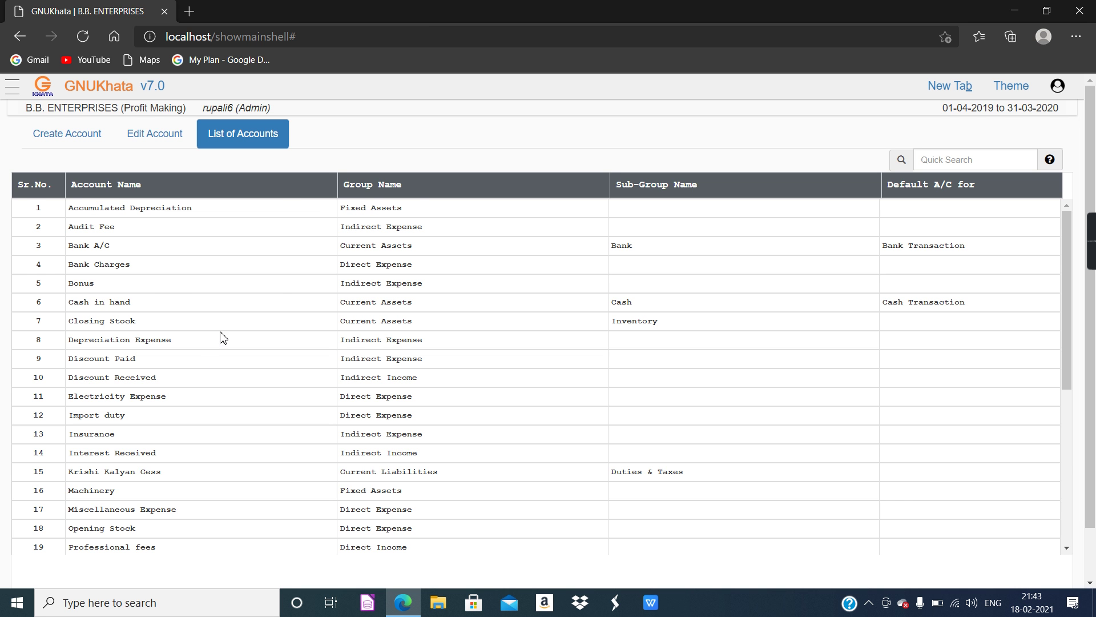
pyautogui.scroll(-5, 207, 358)
pyautogui.scroll(5, 208, 356)
pyautogui.moveTo(1088, 251)
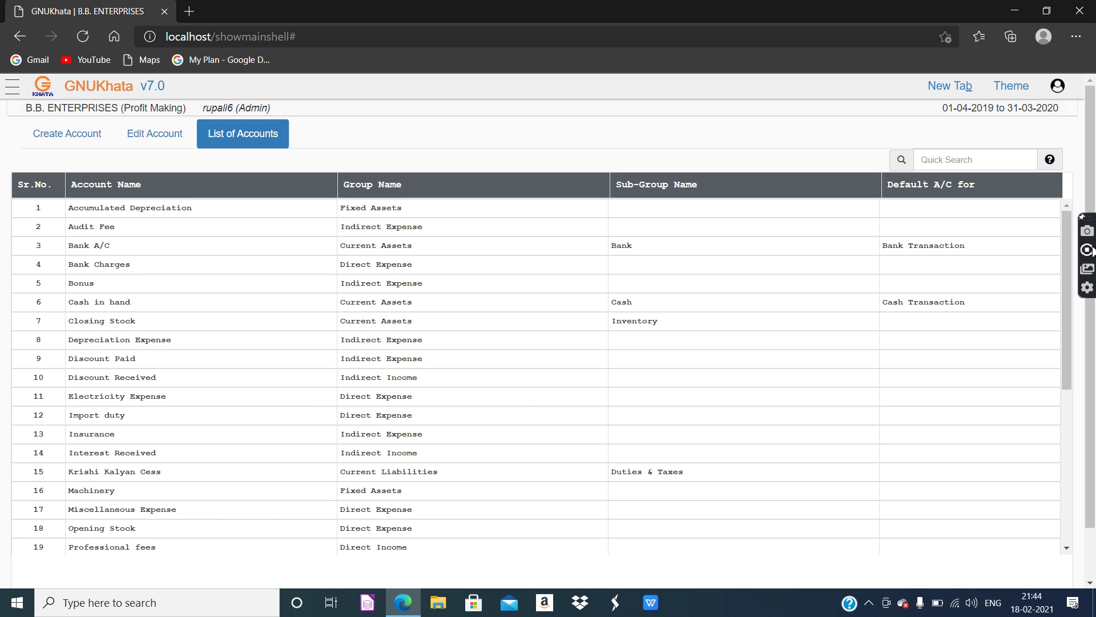